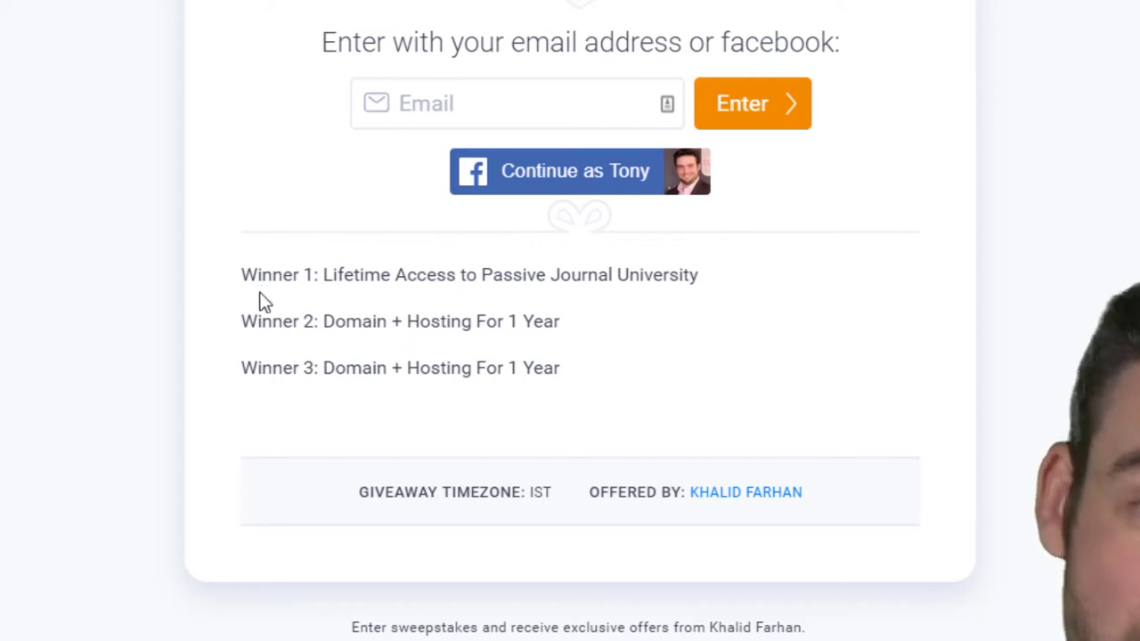
Highlight the three winner prize lines on the example giveaway page
left_click_drag(237, 285, 547, 365)
Return to the KingSumo homepage and go to its login page
left_click(554, 367)
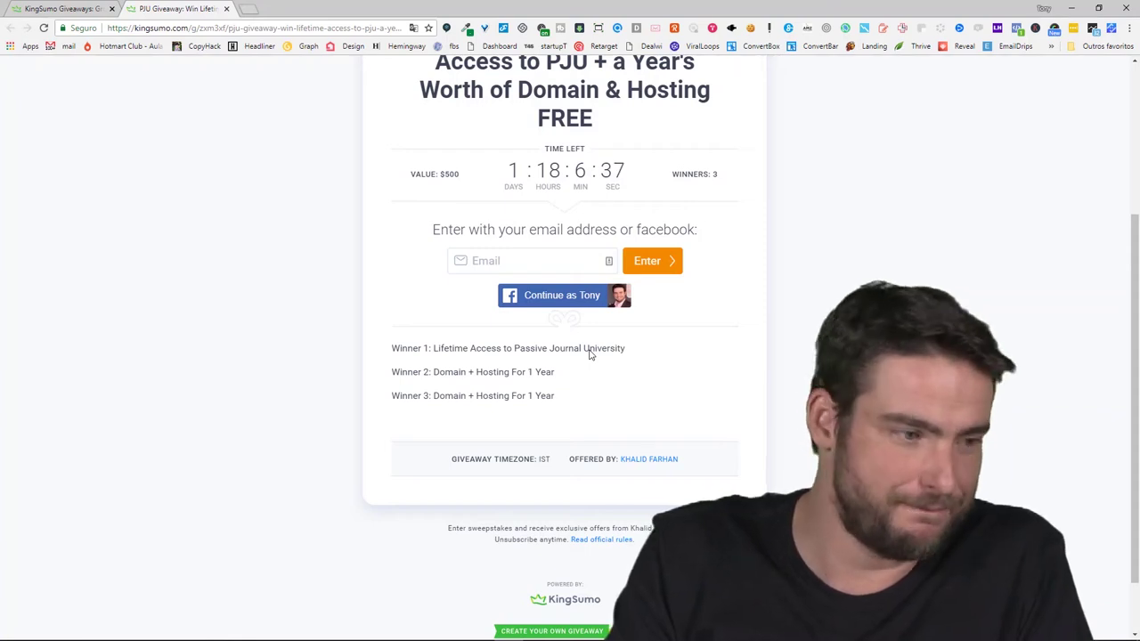
scroll(634, 401, "down", 1)
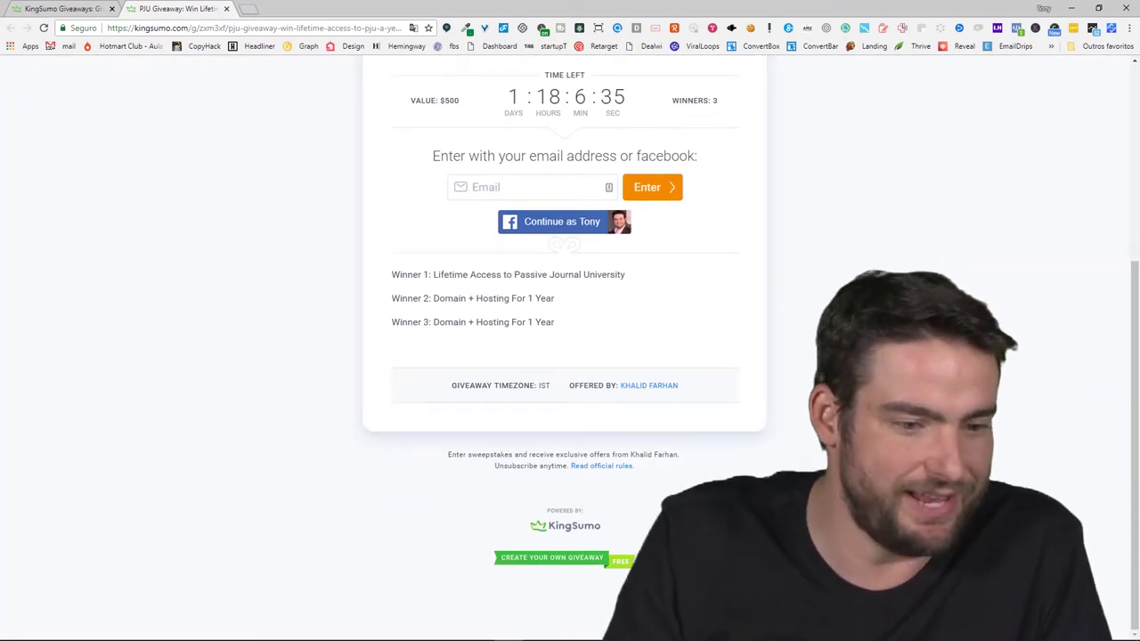
scroll(565, 356, "up", 4)
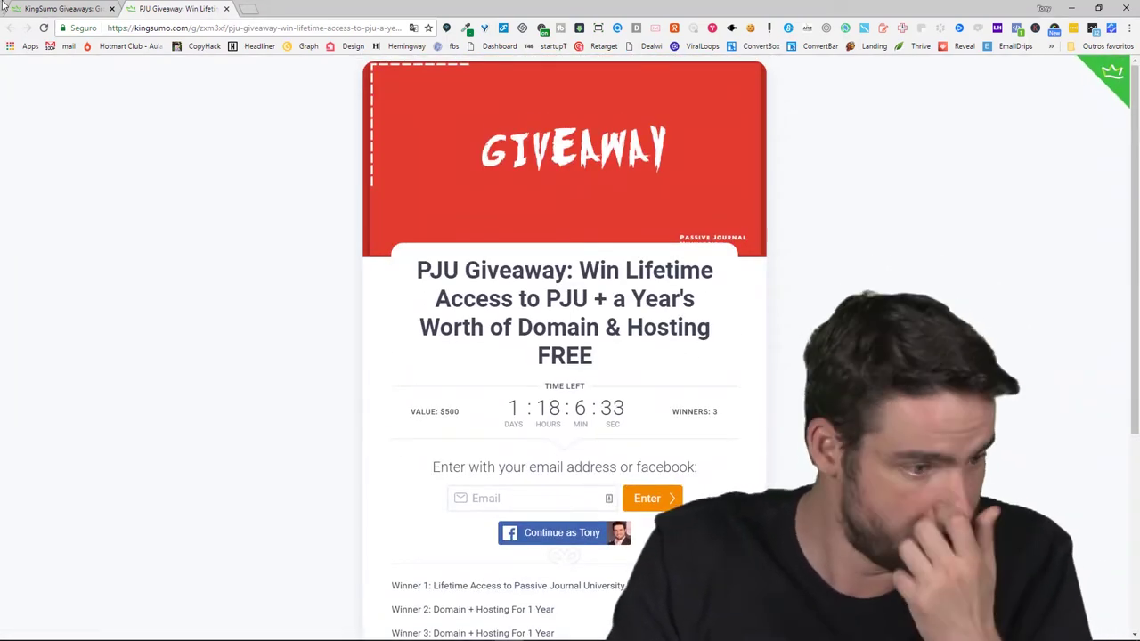
left_click(62, 8)
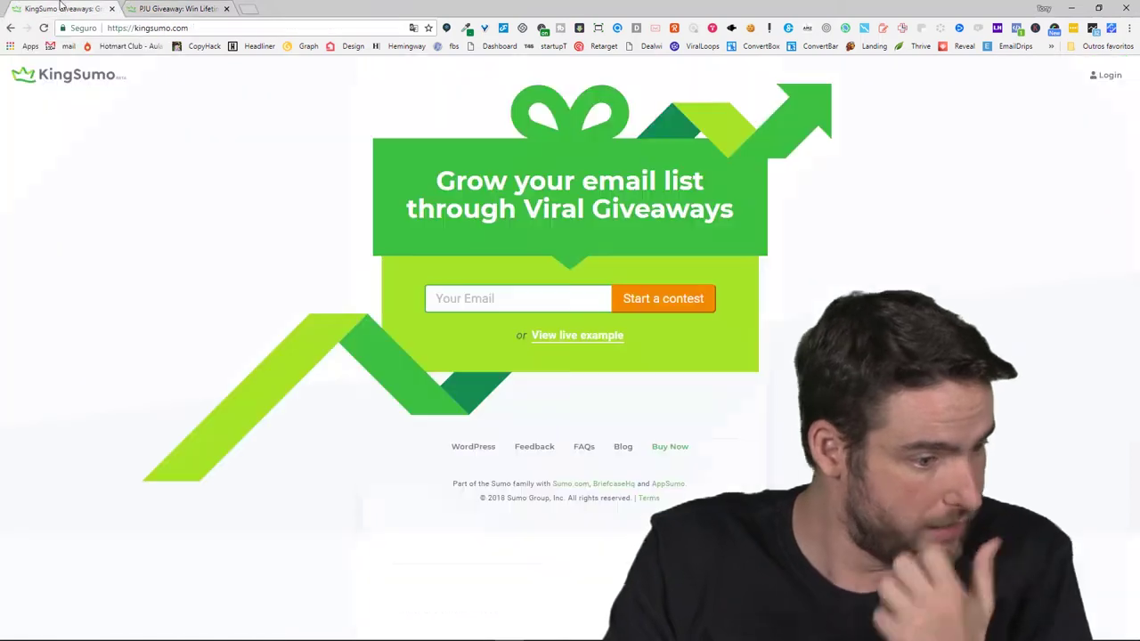
left_click(1111, 78)
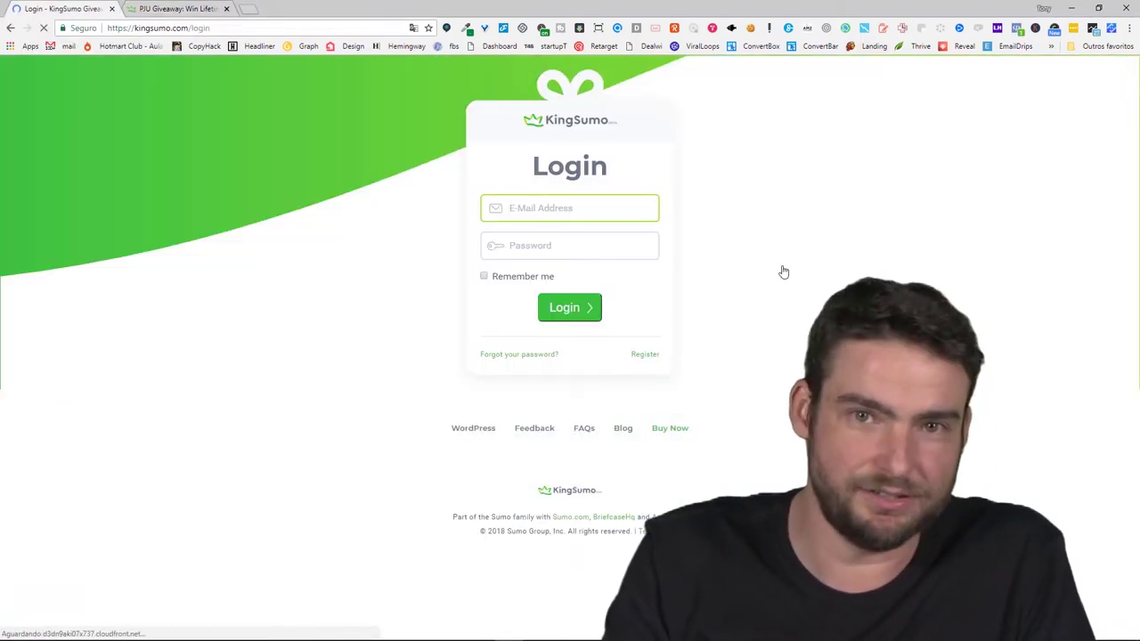
Choose to register a new account and enter the account's e-mail address
left_click(647, 354)
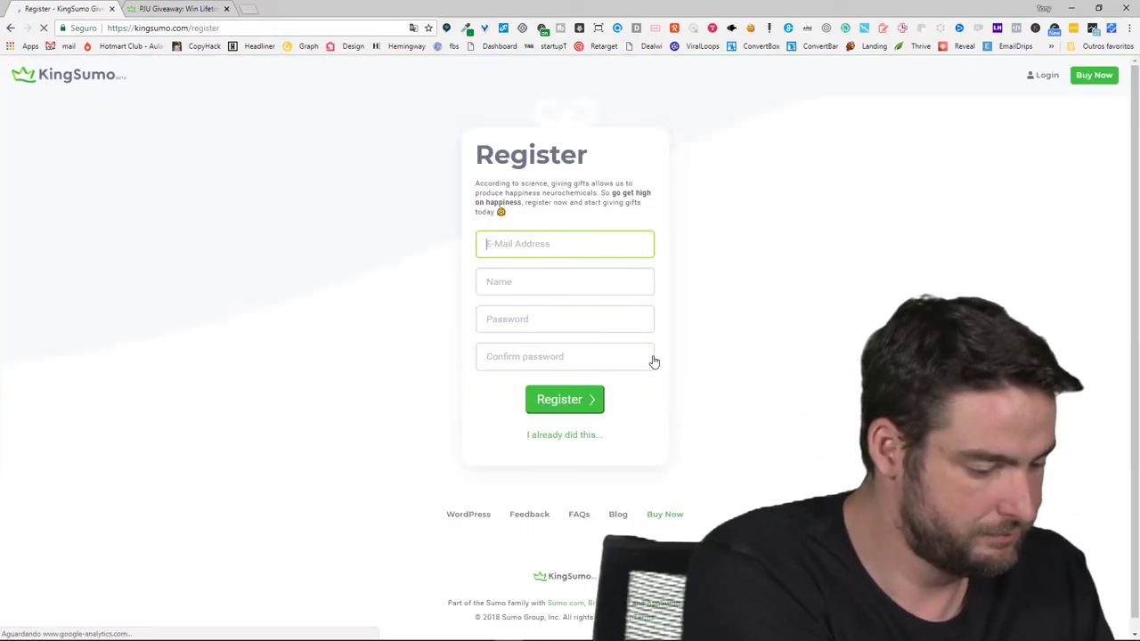
left_click(571, 244)
left_click(571, 243)
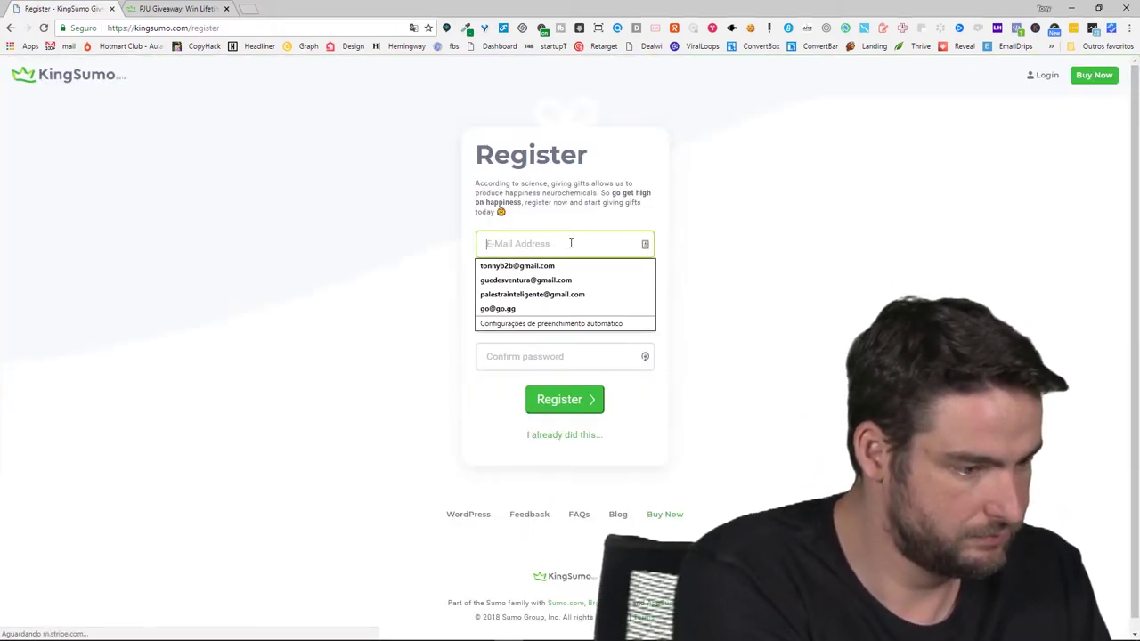
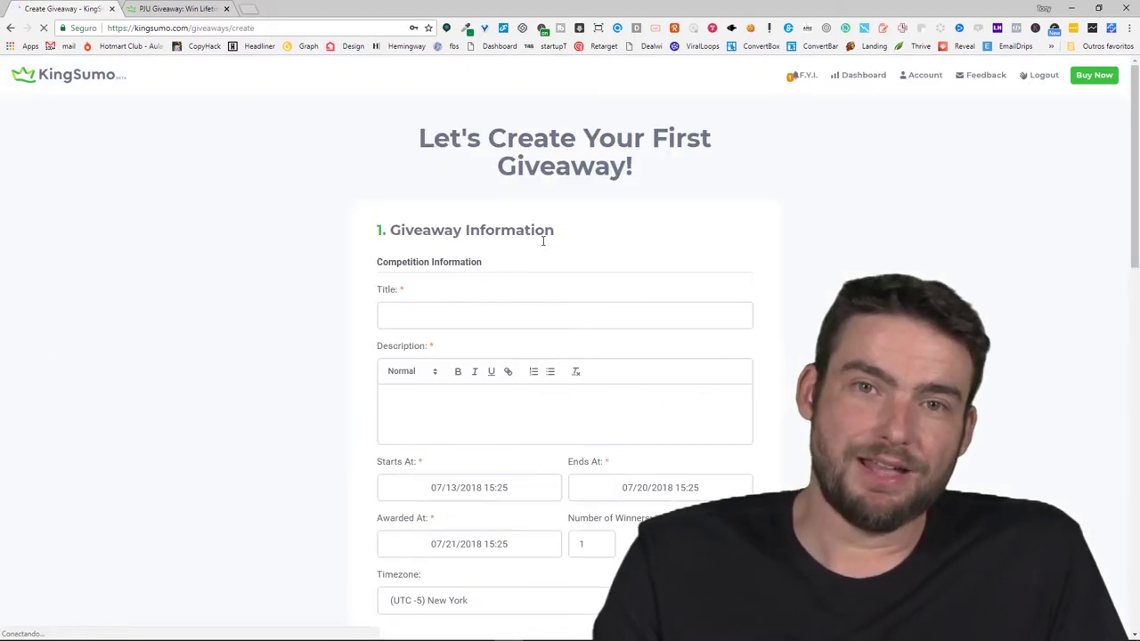
Dismiss the save-password prompt and enter 'Concurso Tony' as the giveaway title
left_click(549, 313)
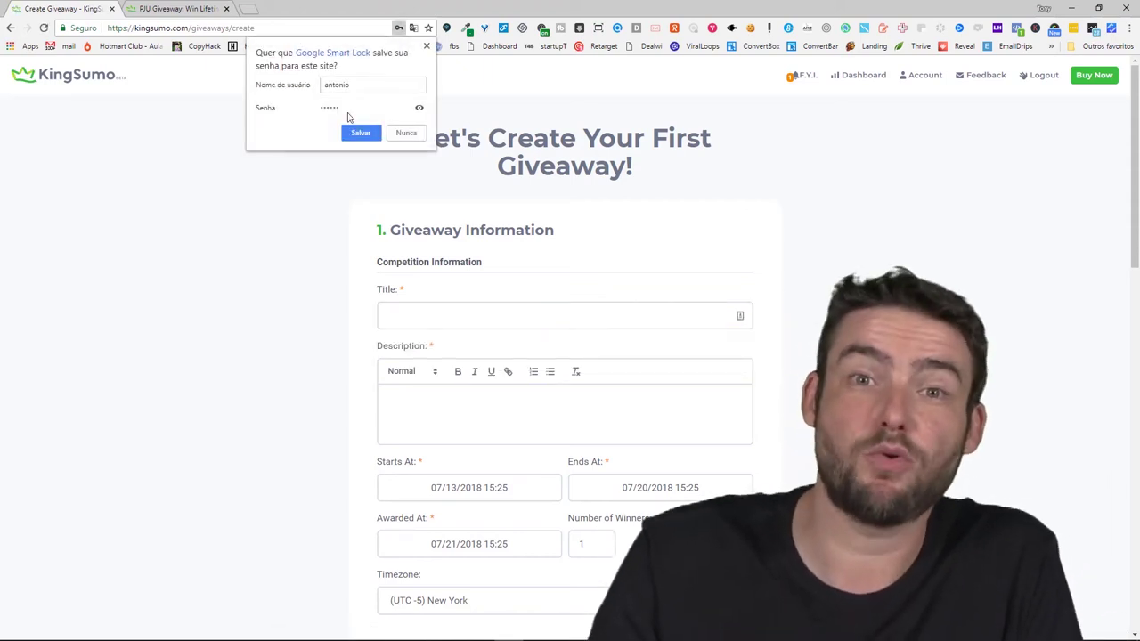
left_click(361, 133)
left_click(461, 325)
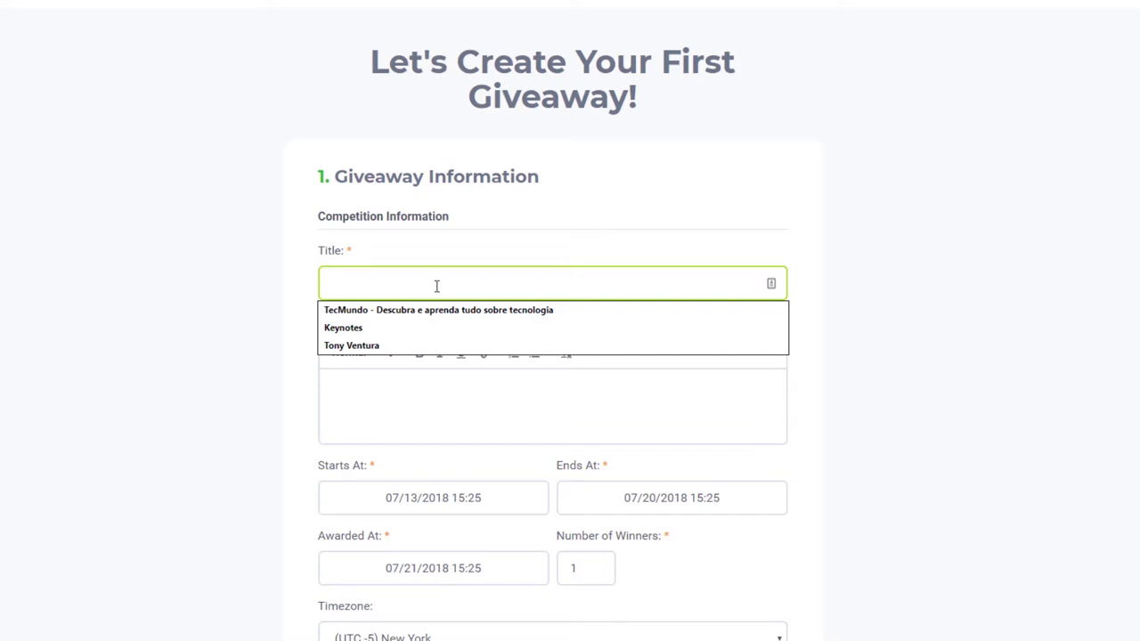
type("Concurso Tony")
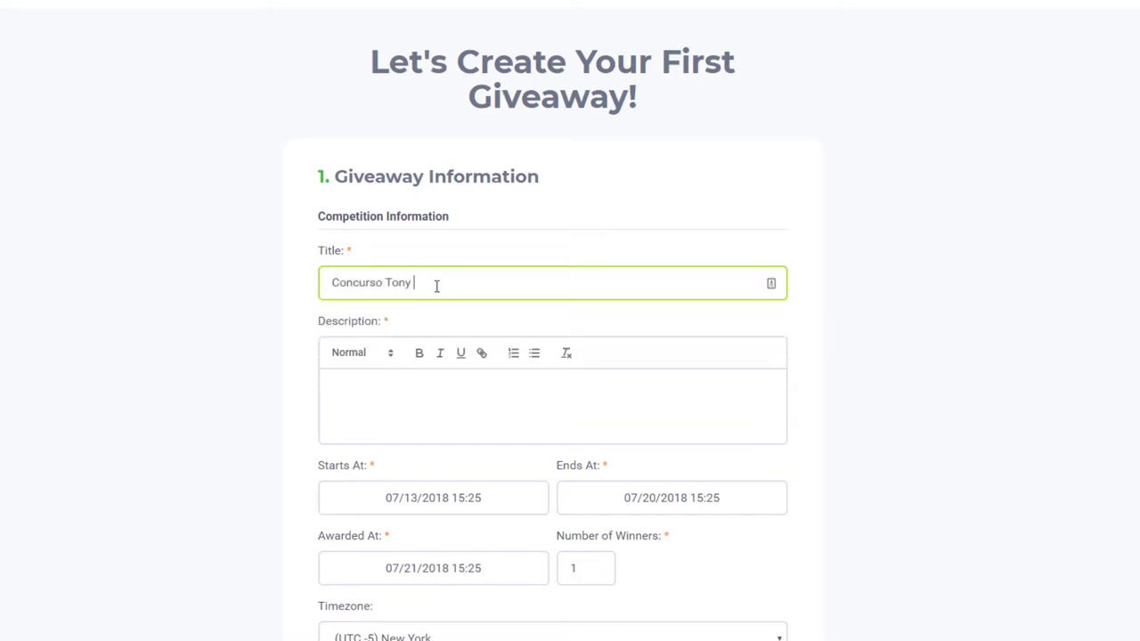
Write the description 'Se inscreva e ganhe 2 ingressos para o evento de inovação', fixing 'increva'
left_click(357, 392)
type("Se increva e ganhe")
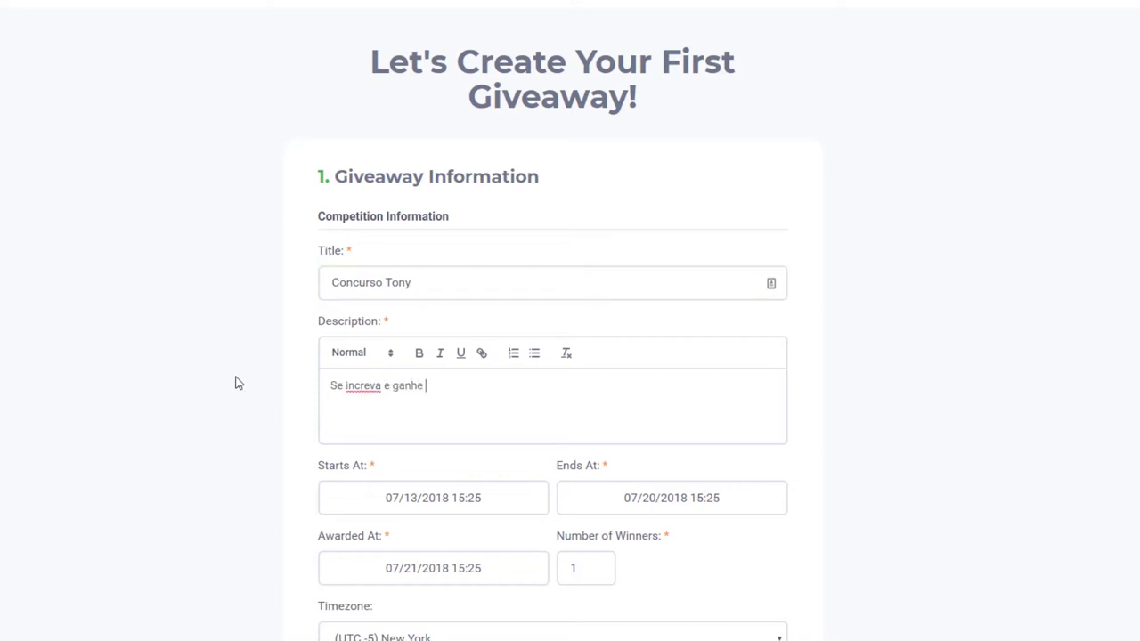
type(" 2 ingresso")
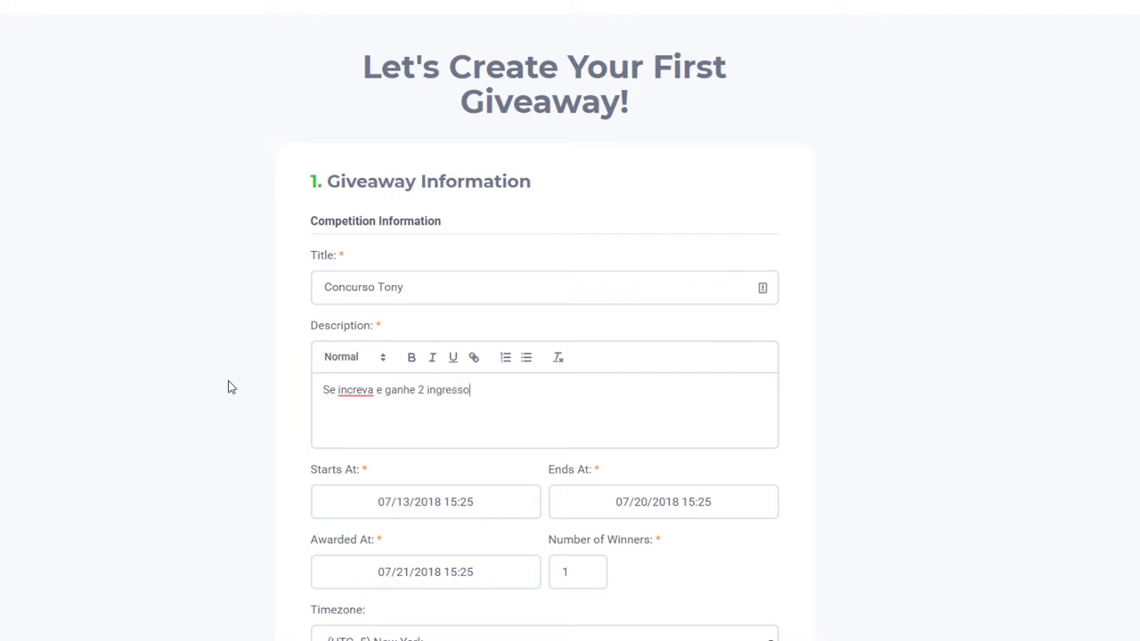
type("s para o evento de inovaç")
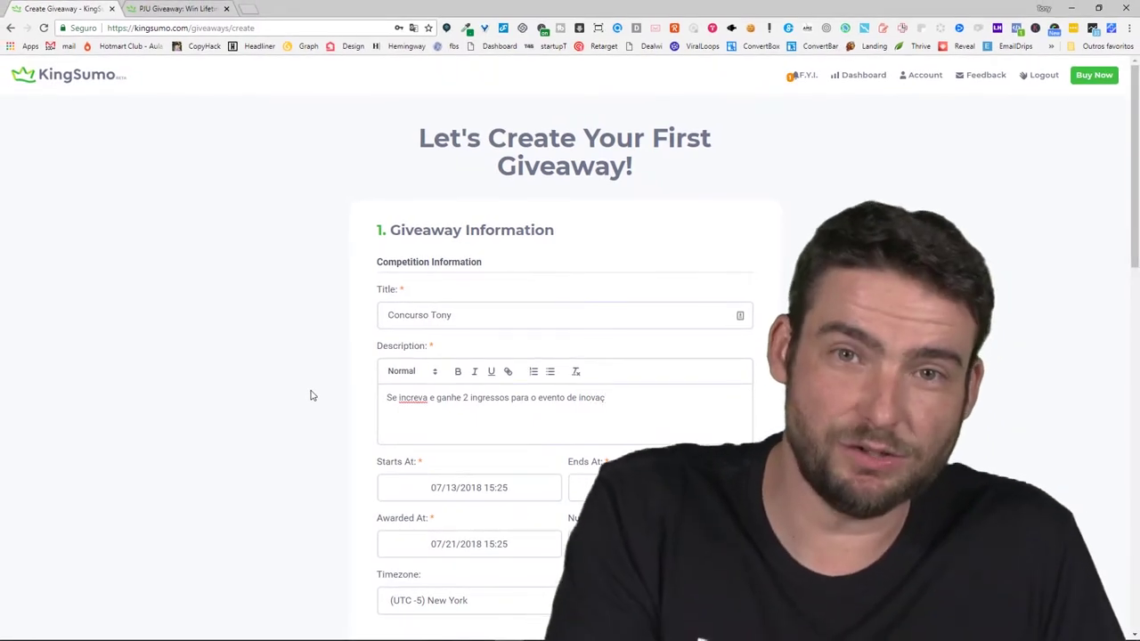
type("ão")
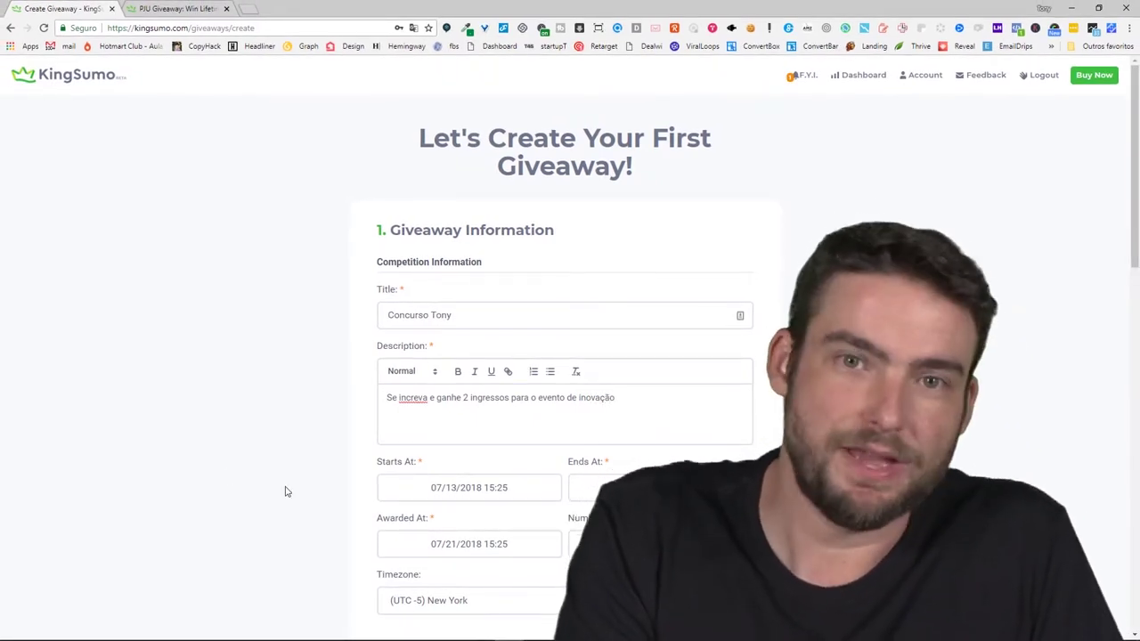
left_click(401, 398)
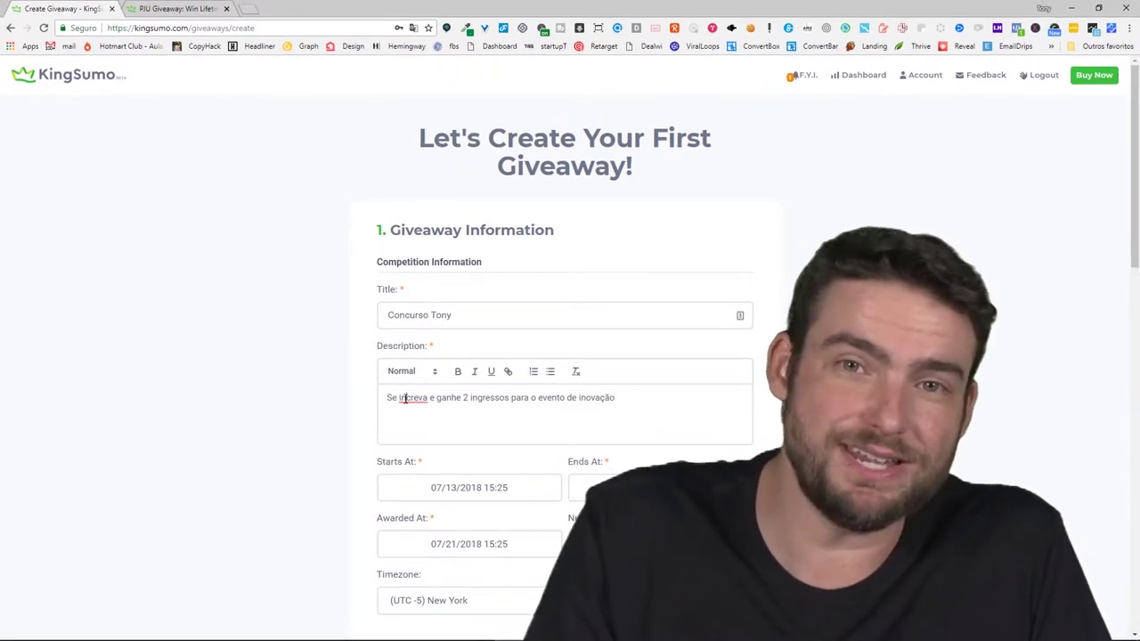
type("s")
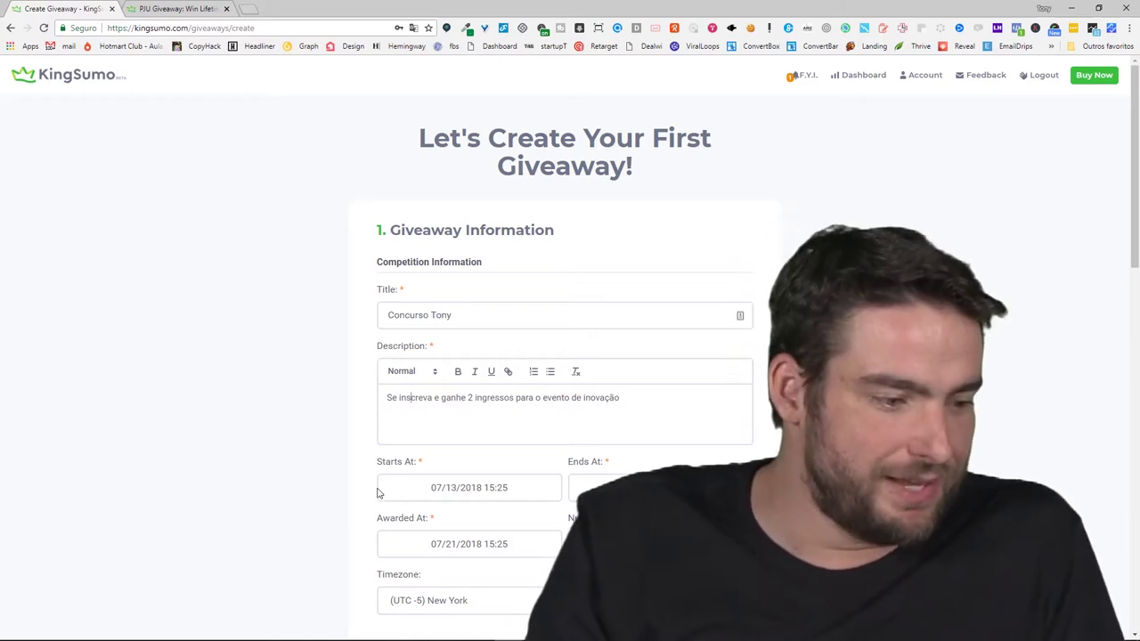
Keep the giveaway start at July 13, 2018, 16:00
left_click(444, 488)
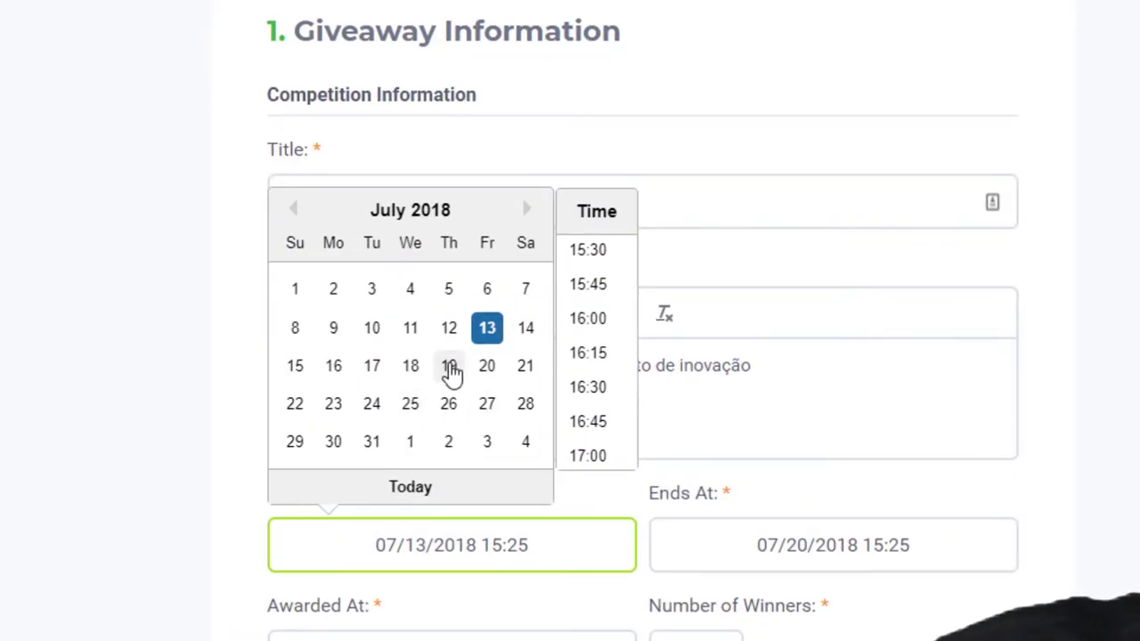
left_click(490, 336)
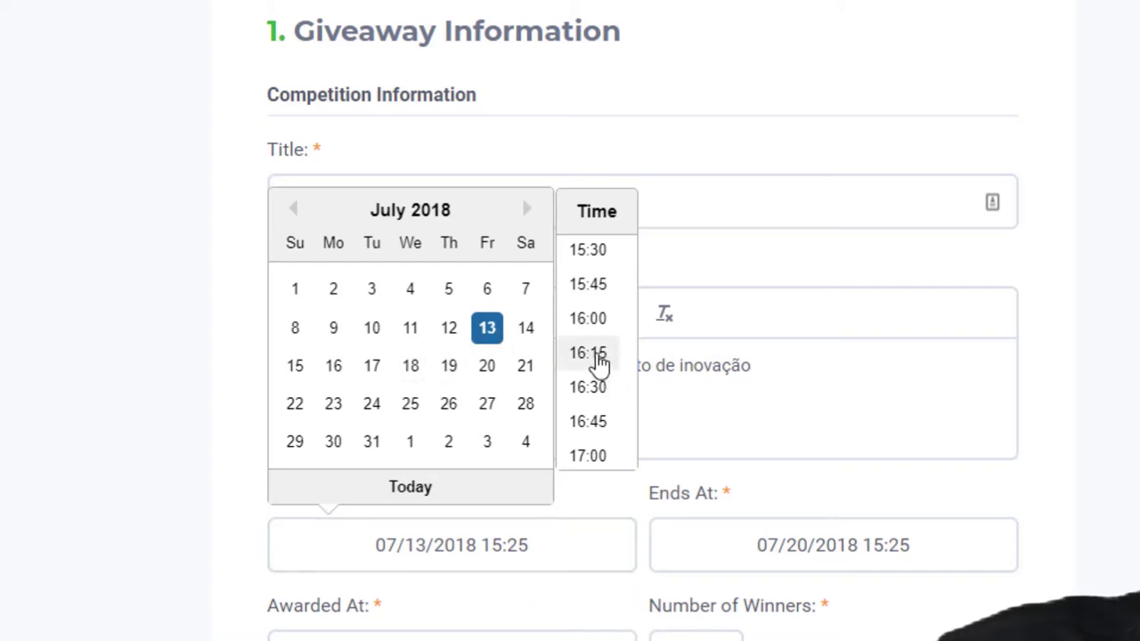
left_click(605, 329)
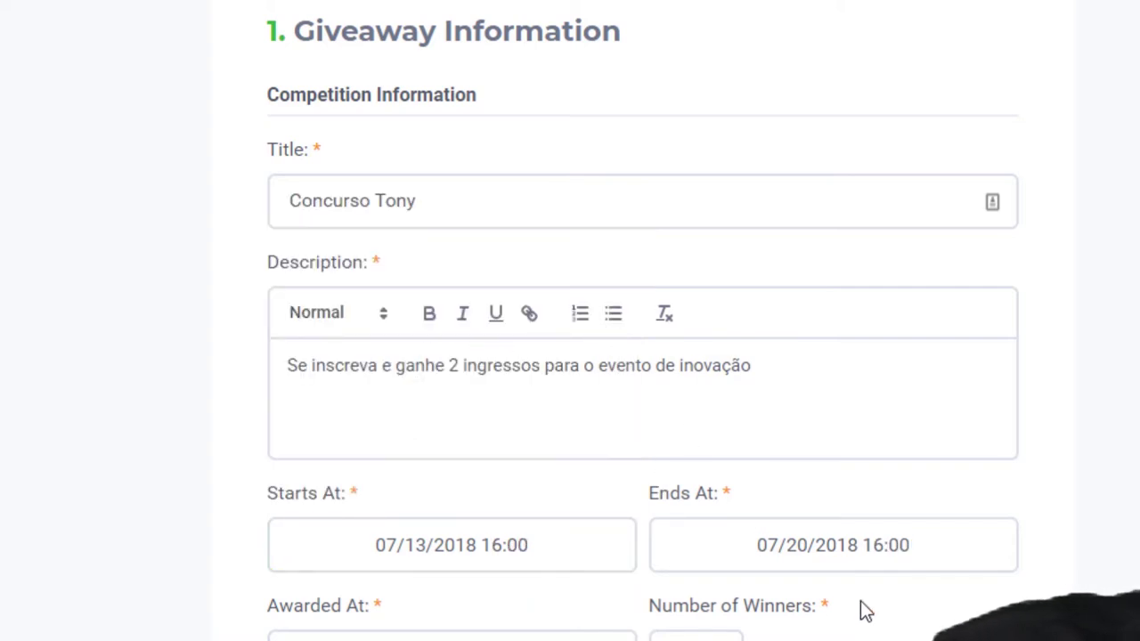
Leave the end date at July 20 and set the award date to July 22
left_click(820, 556)
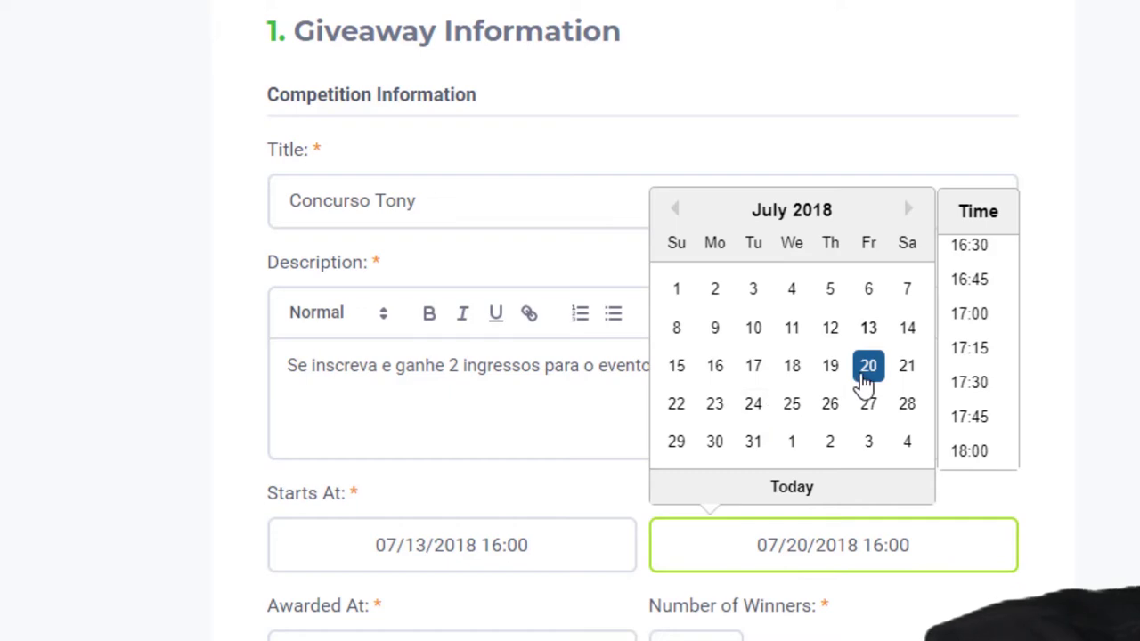
left_click(866, 369)
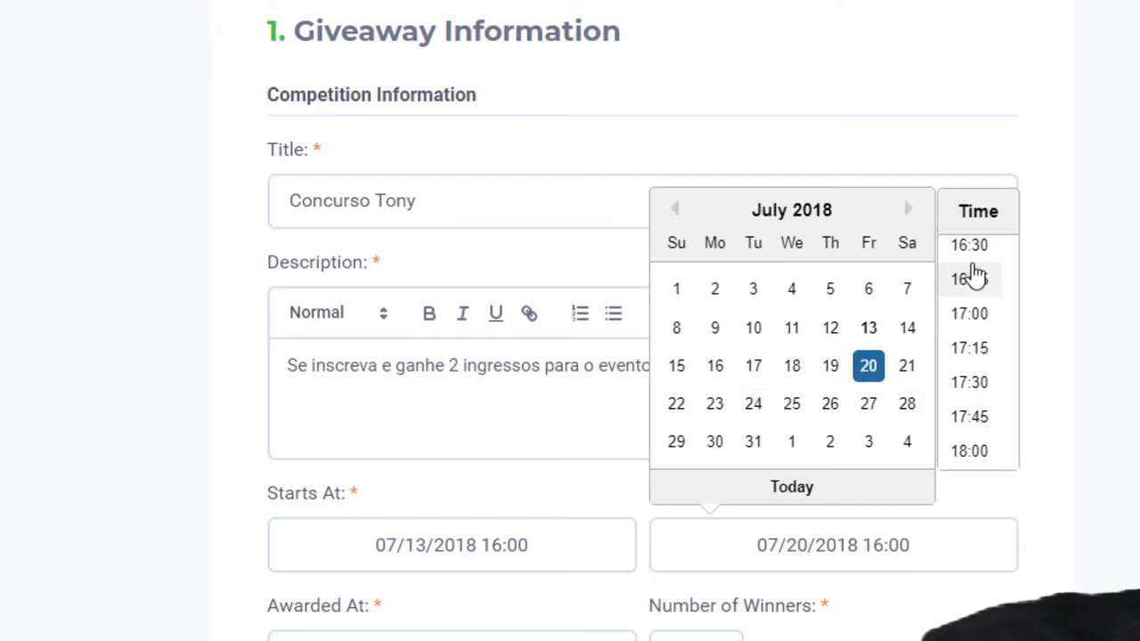
scroll(975, 270, "up", 3)
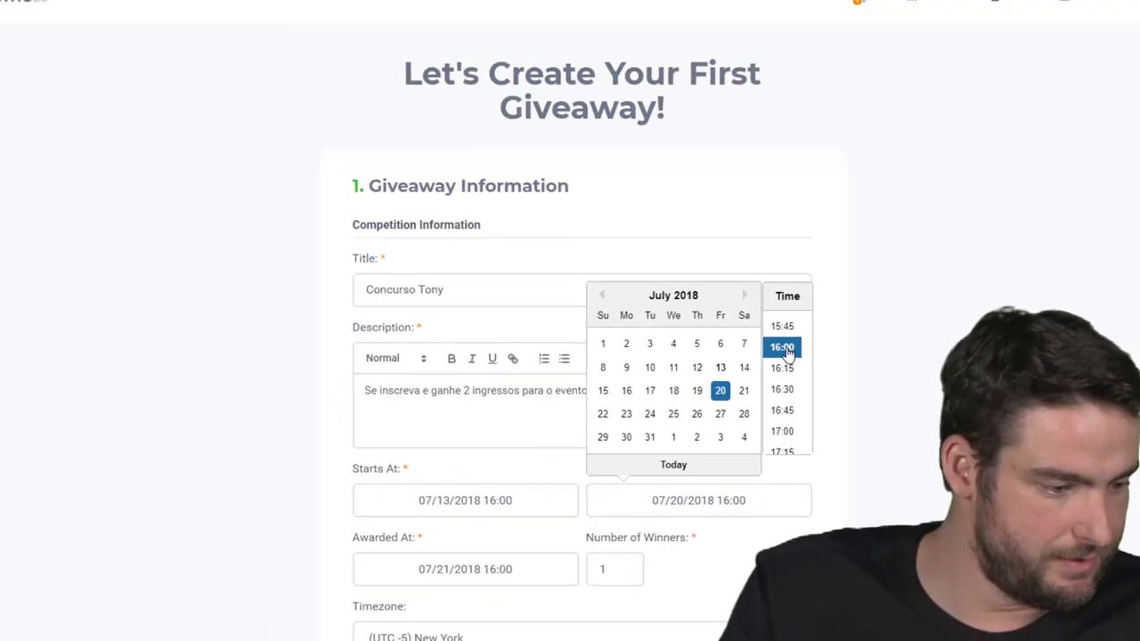
left_click(789, 354)
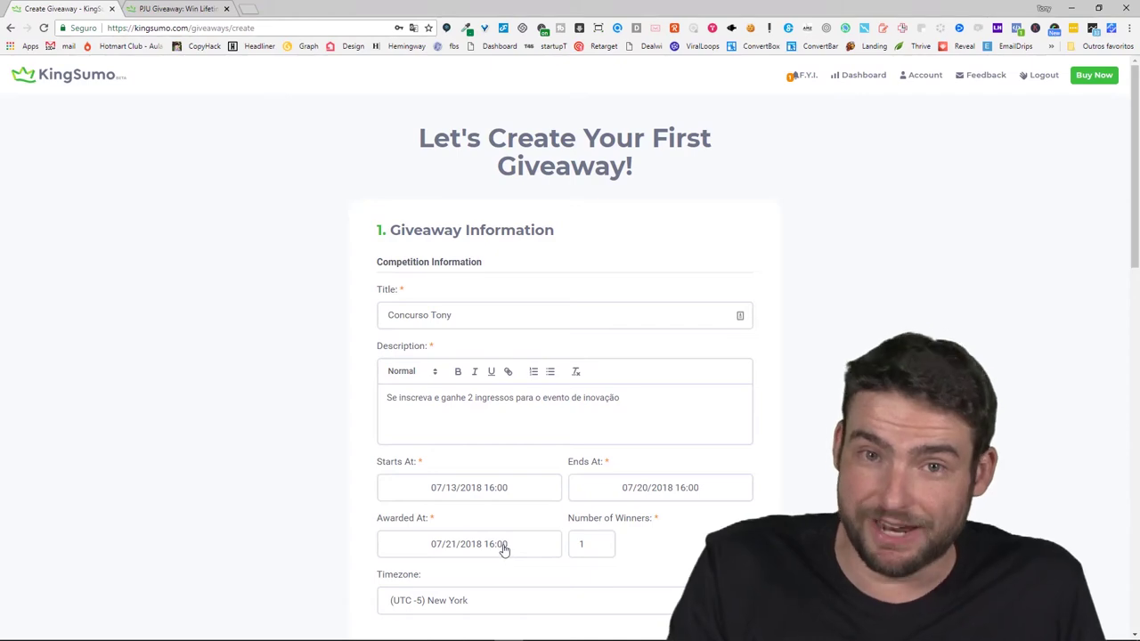
left_click(504, 550)
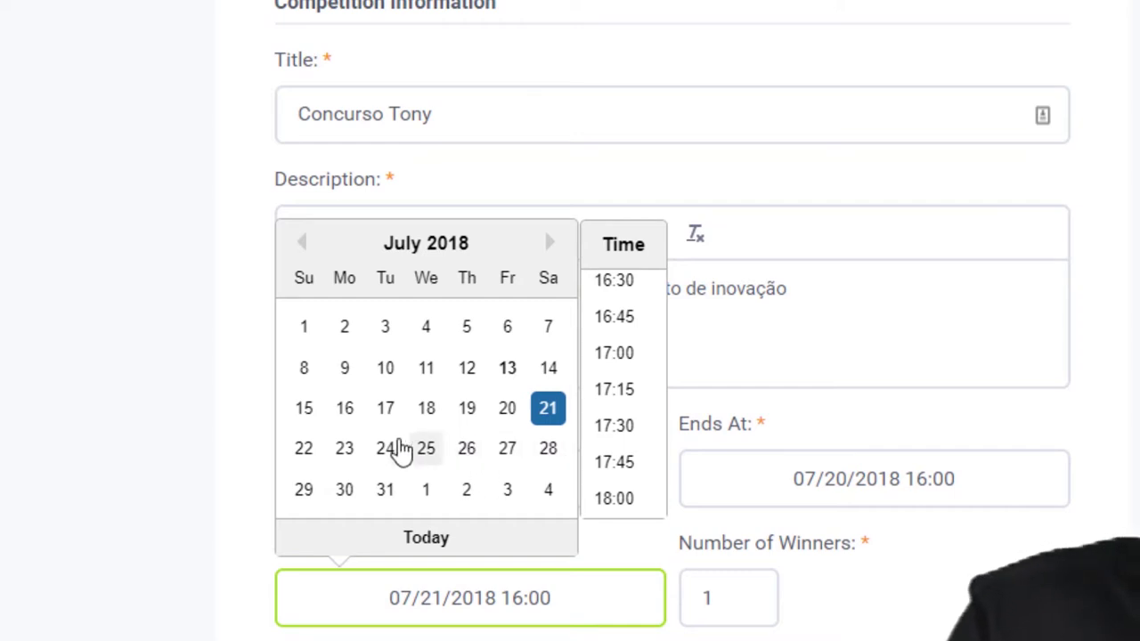
left_click(304, 450)
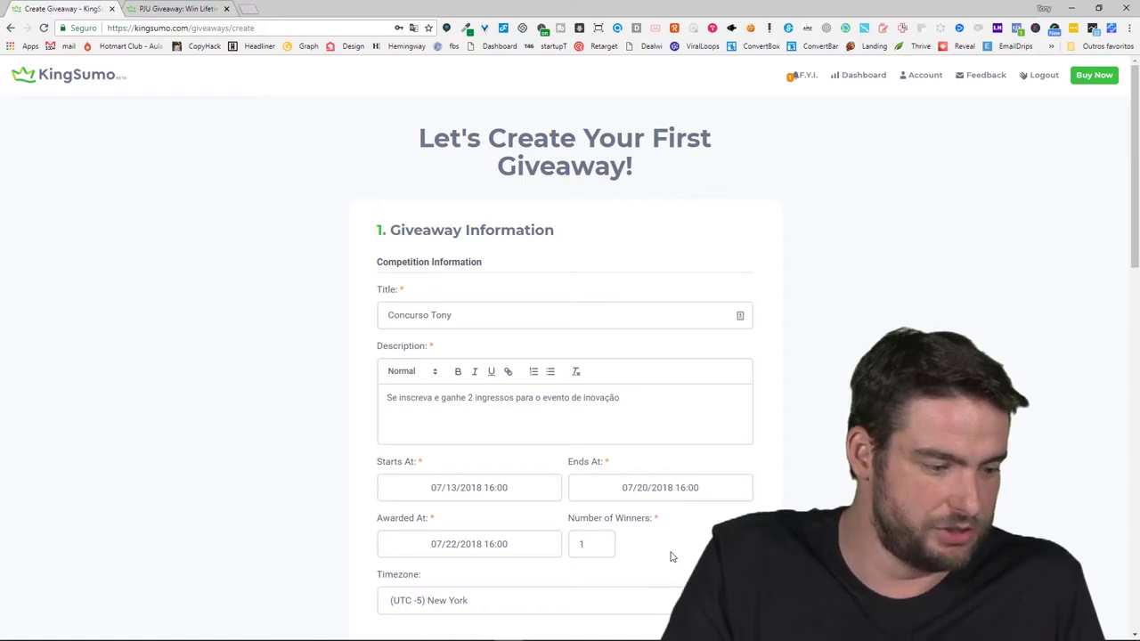
Raise the number of winners to 3 and move through the organiser name and URL fields
left_click(599, 540)
left_click(599, 540)
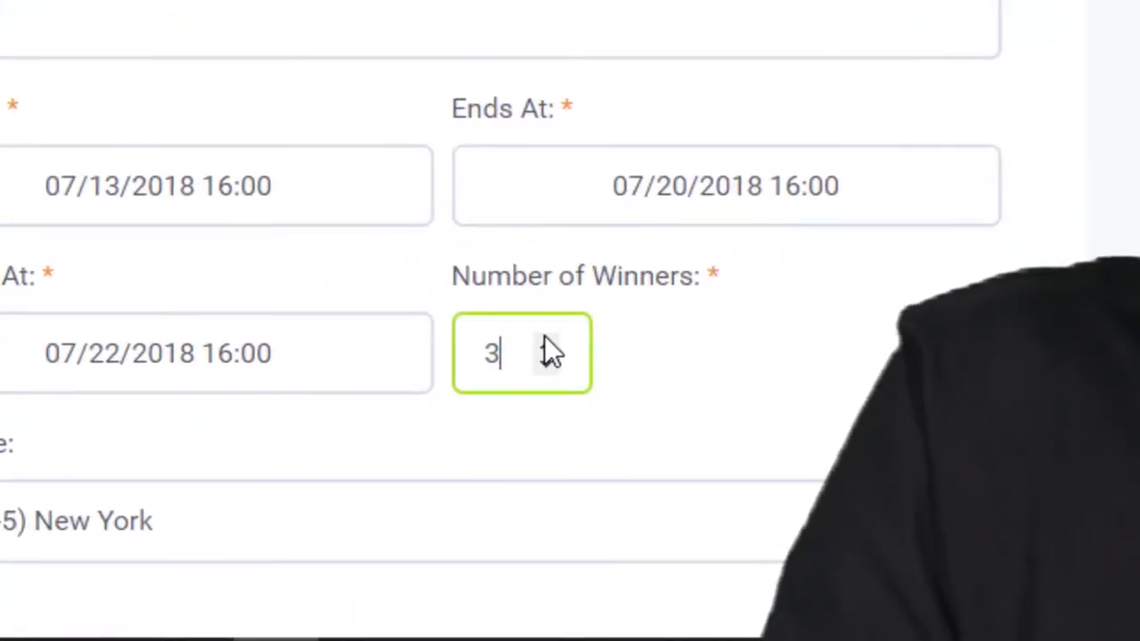
left_click(694, 386)
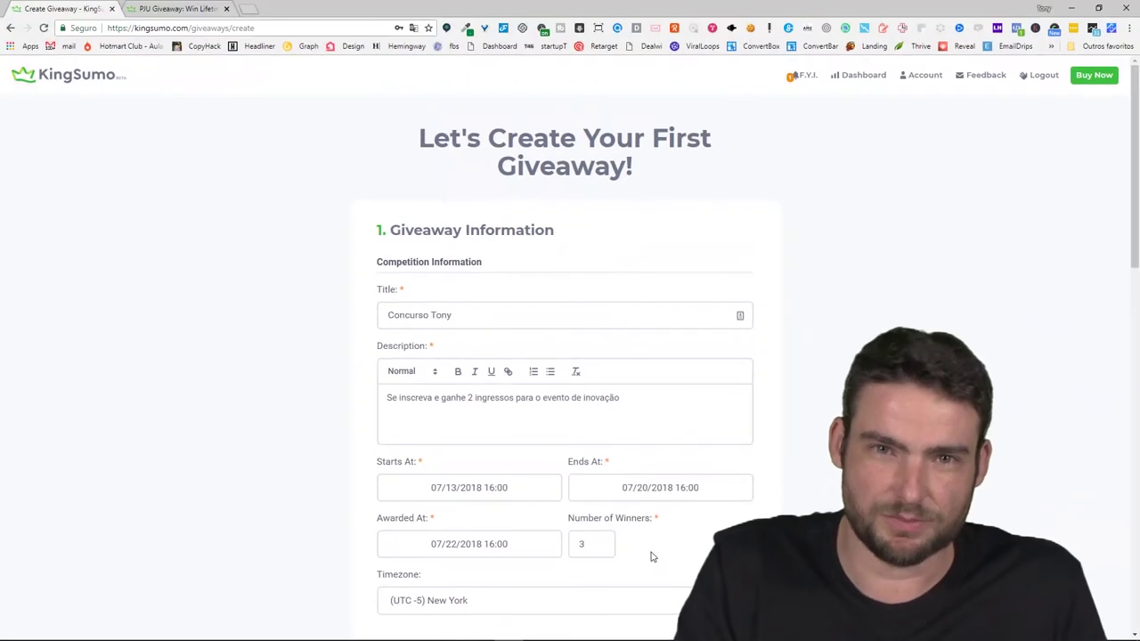
scroll(535, 570, "down", 1)
left_click(404, 573)
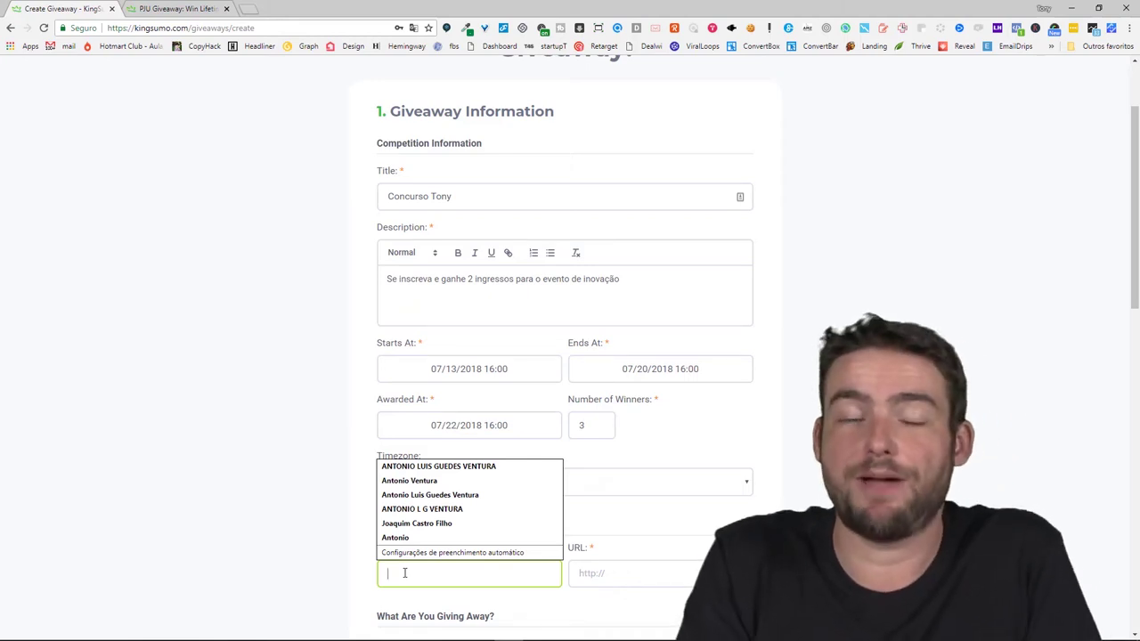
key("Tab")
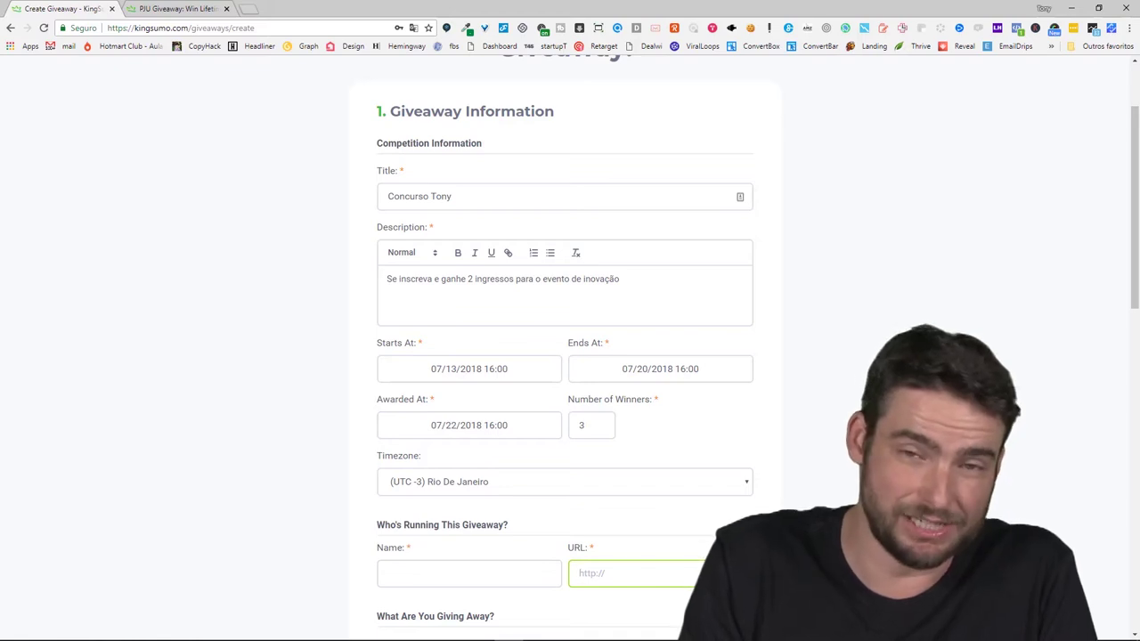
Name the prize '2 ingressos' and give it a value of $900
scroll(695, 542, "down", 2)
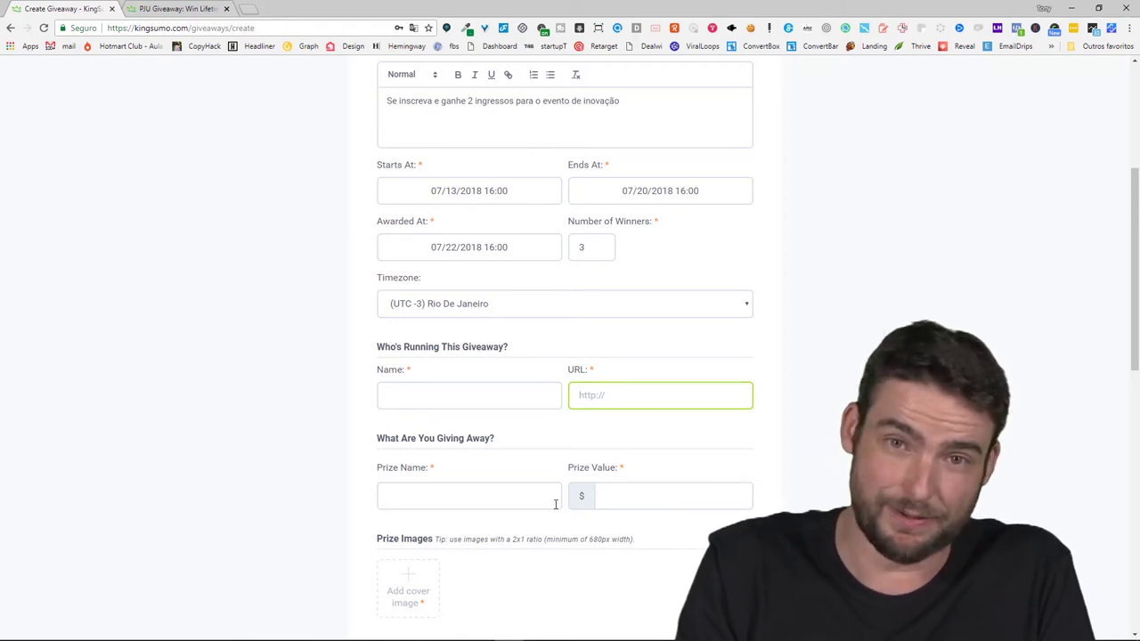
scroll(486, 505, "down", 1)
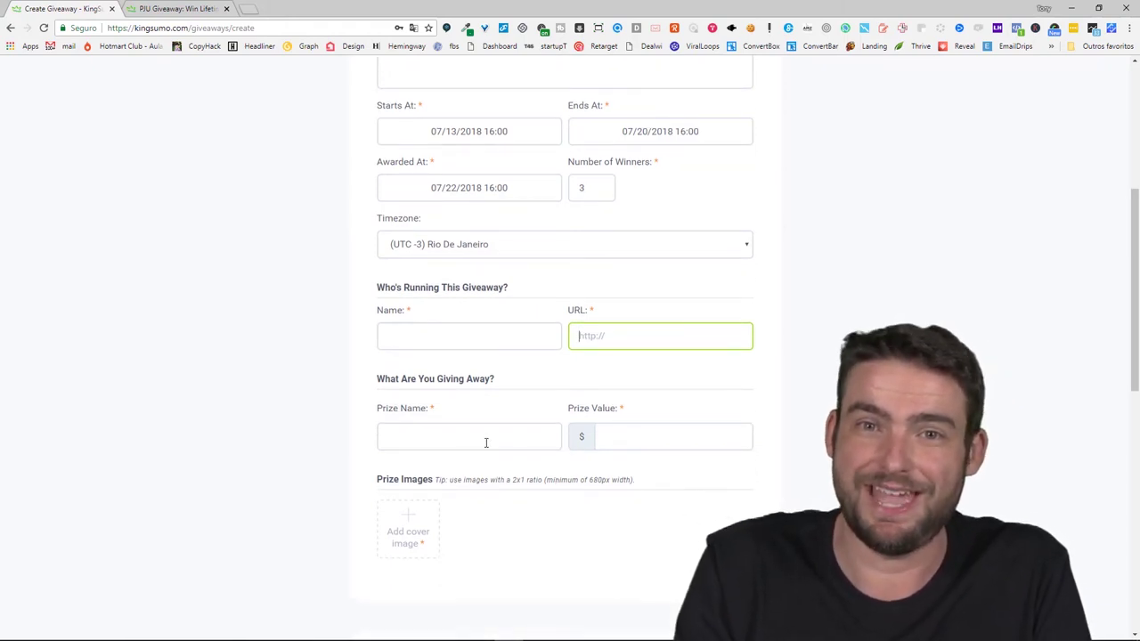
left_click(485, 442)
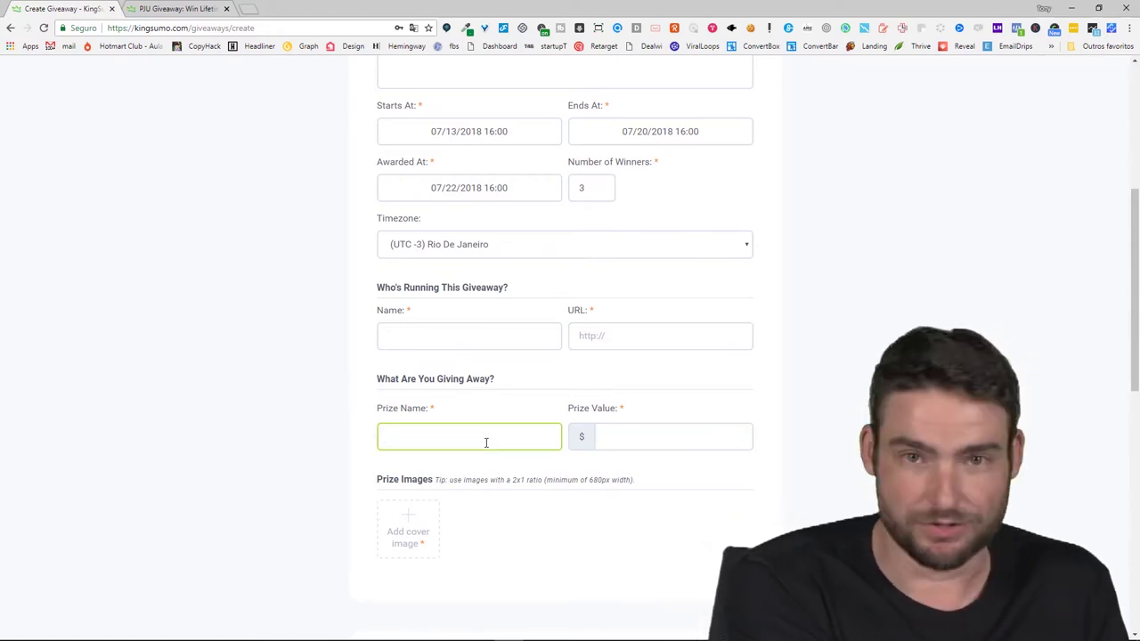
type("2 ingressos")
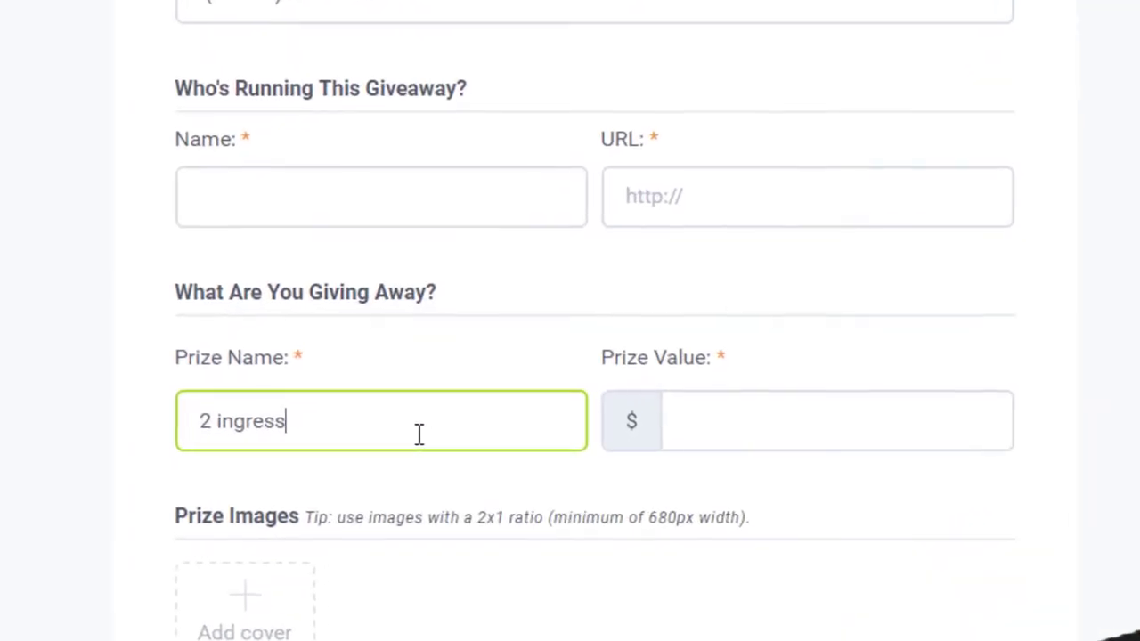
key("Tab")
type("900")
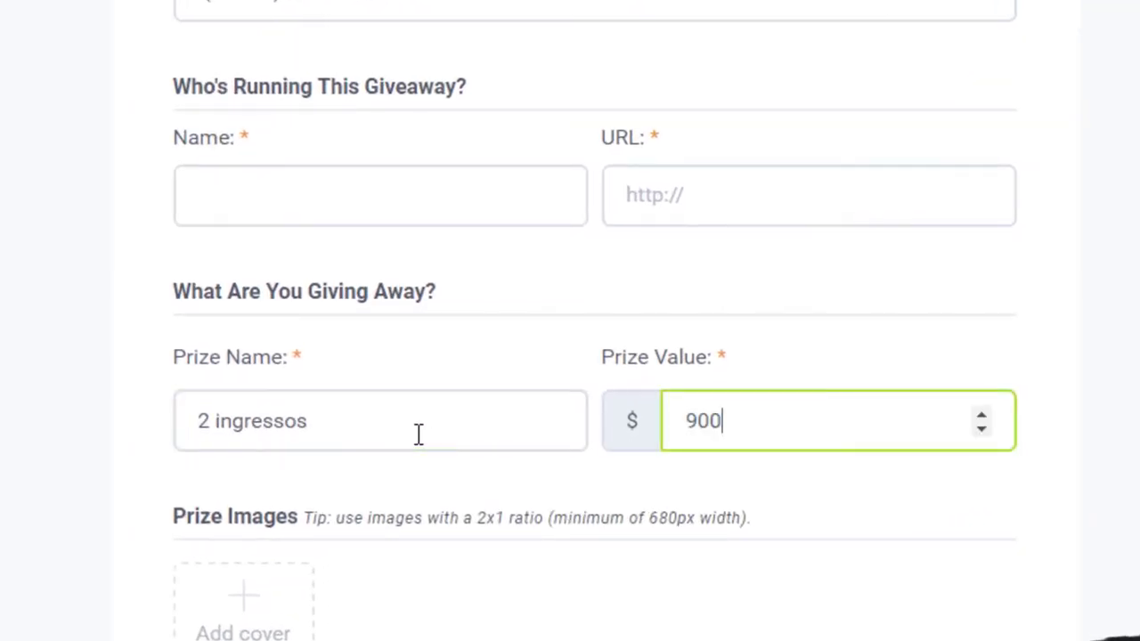
left_click(392, 479)
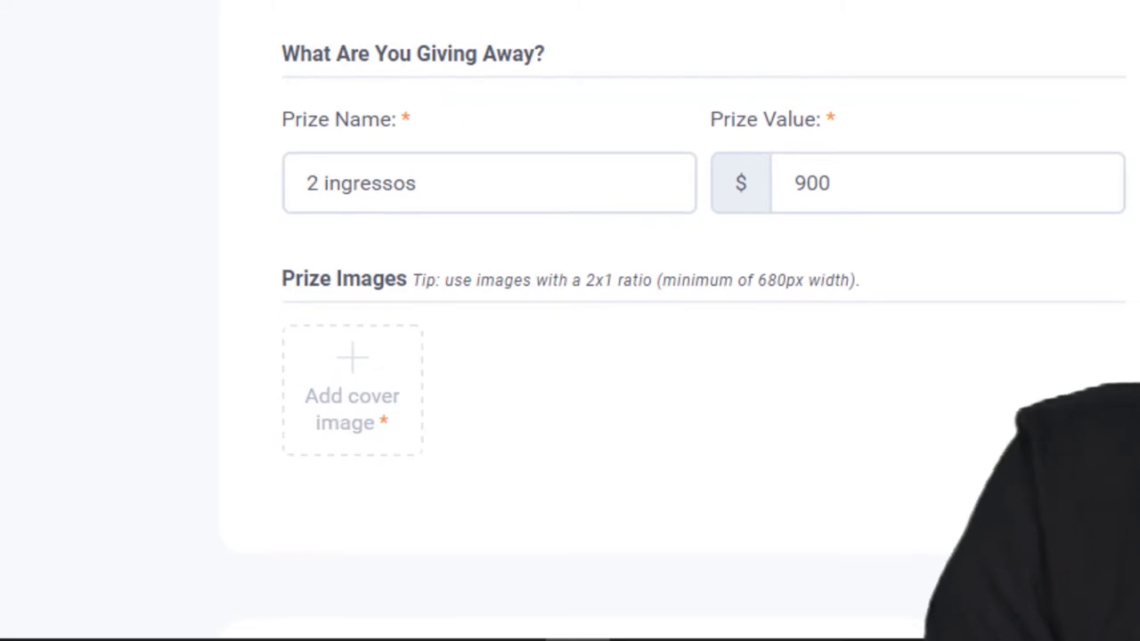
Upload the slido screenshot as the prize's cover image
left_click(352, 392)
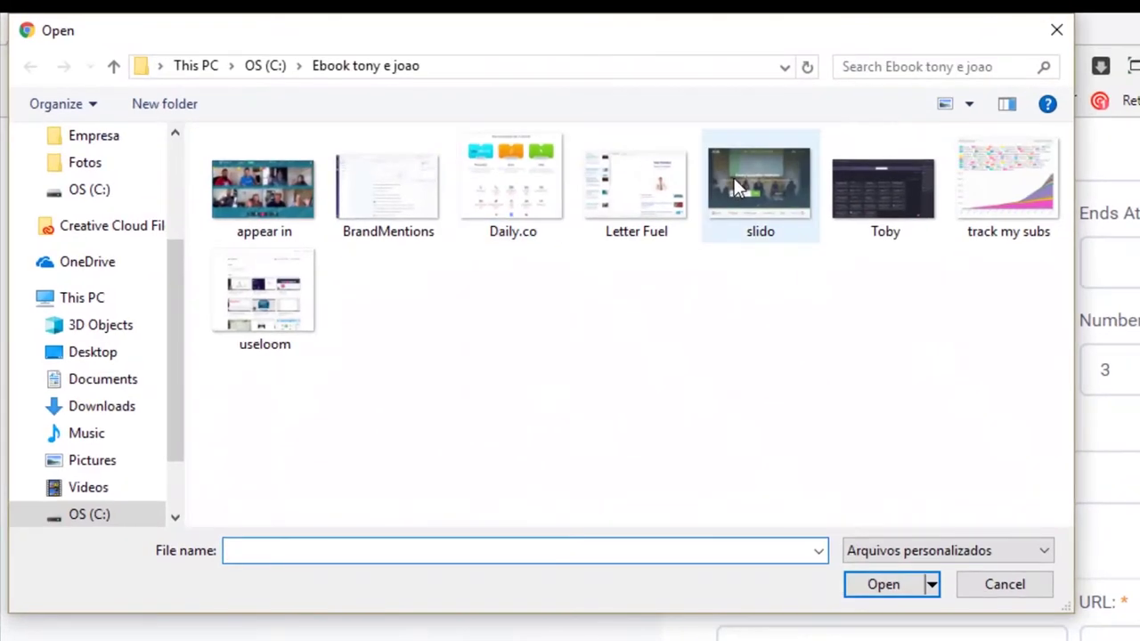
double_click(734, 178)
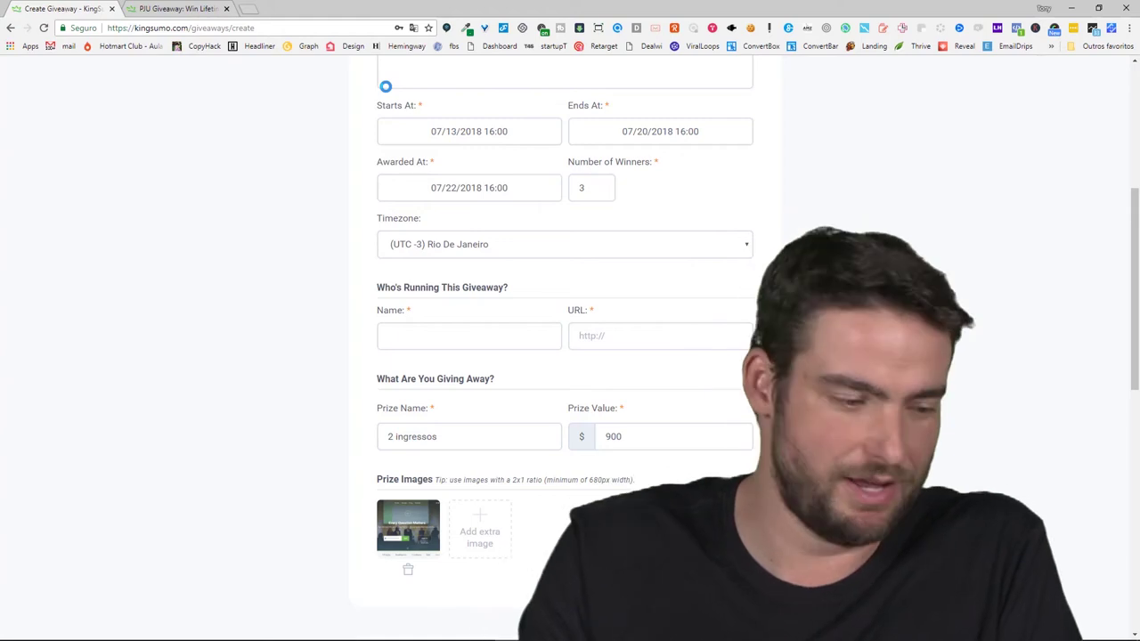
Turn off Messenger, Twitter and Pinterest sharing, leaving Facebook, LinkedIn and email
scroll(420, 489, "down", 2)
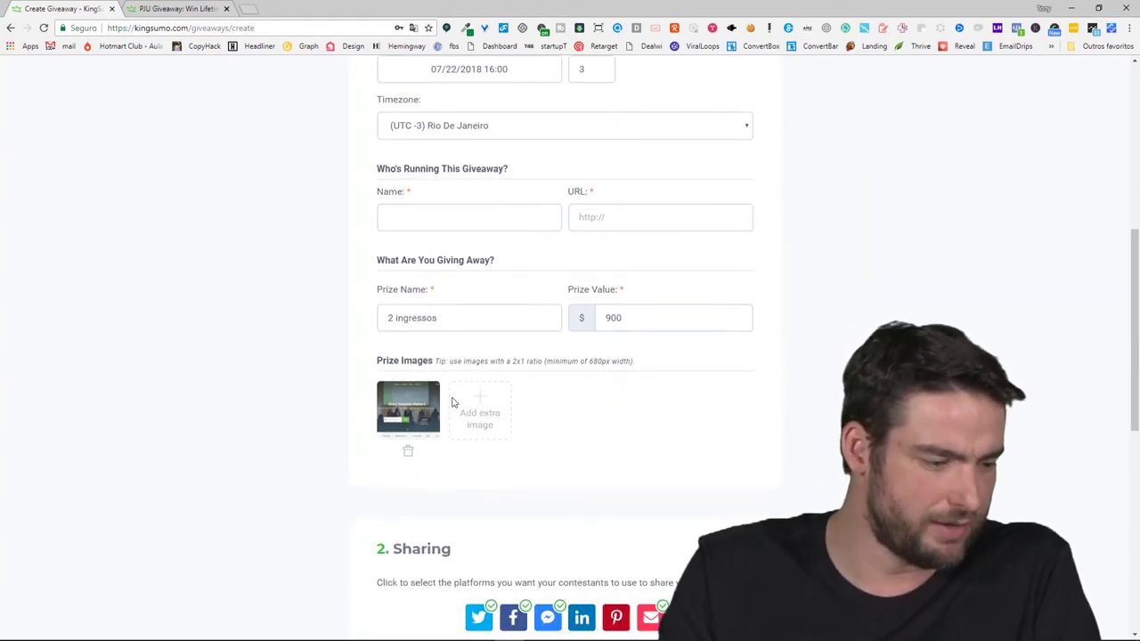
scroll(423, 448, "down", 3)
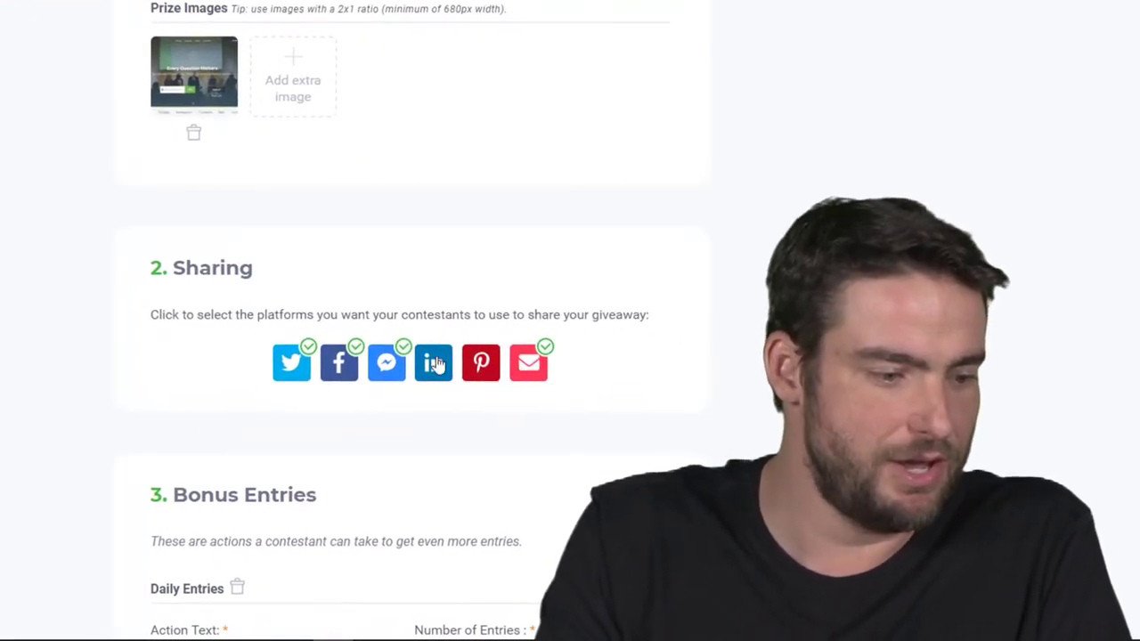
left_click(387, 378)
left_click(298, 368)
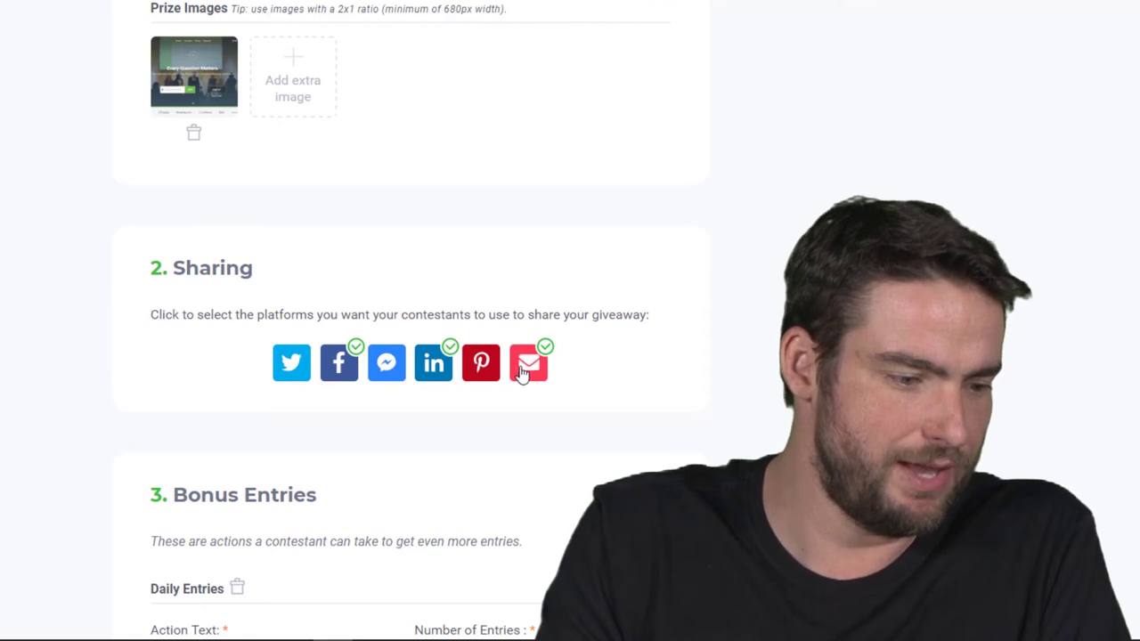
left_click(475, 367)
left_click(472, 370)
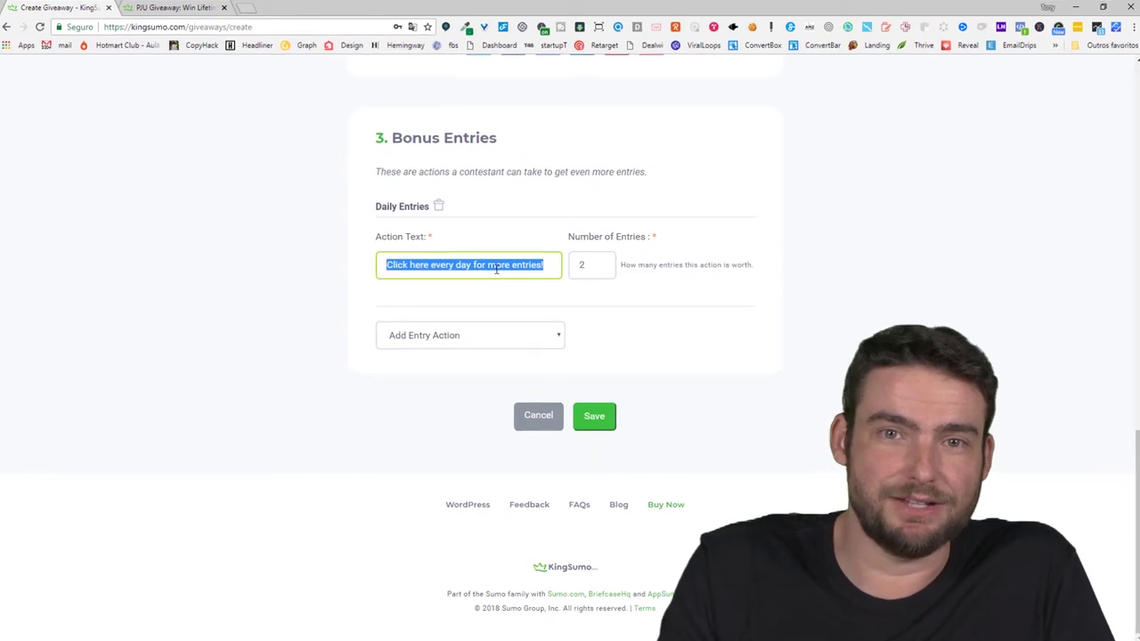
Set the Daily Entries action text to 'Clique aqui para ganhar seus ingressos' worth 300 entries
type("Clique aqui para ganhar seus ingressos")
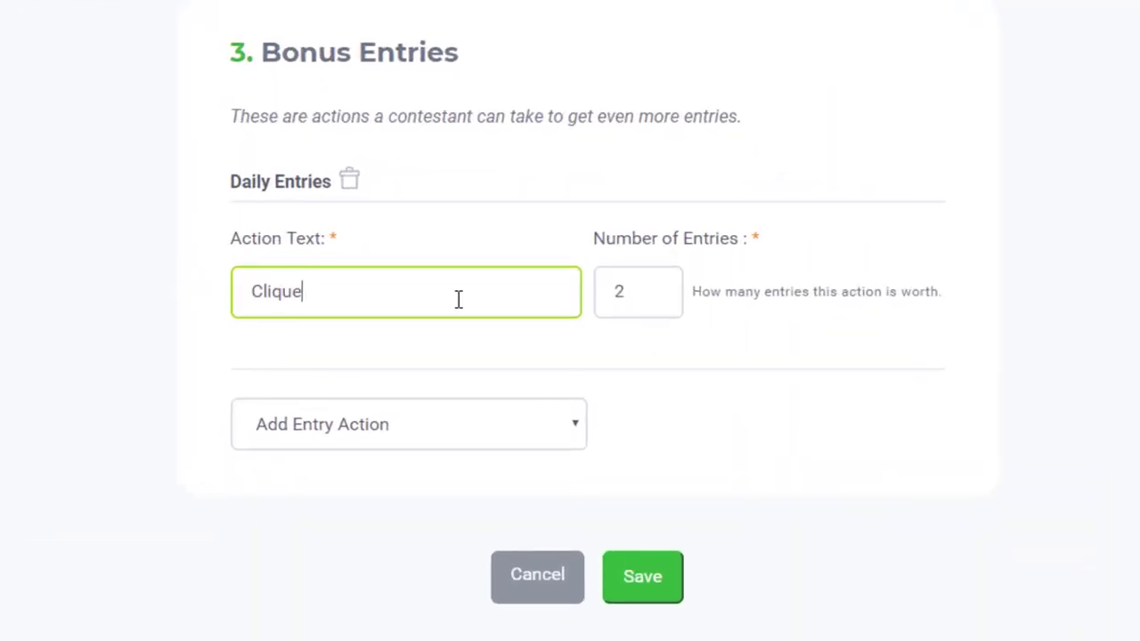
left_click(626, 294)
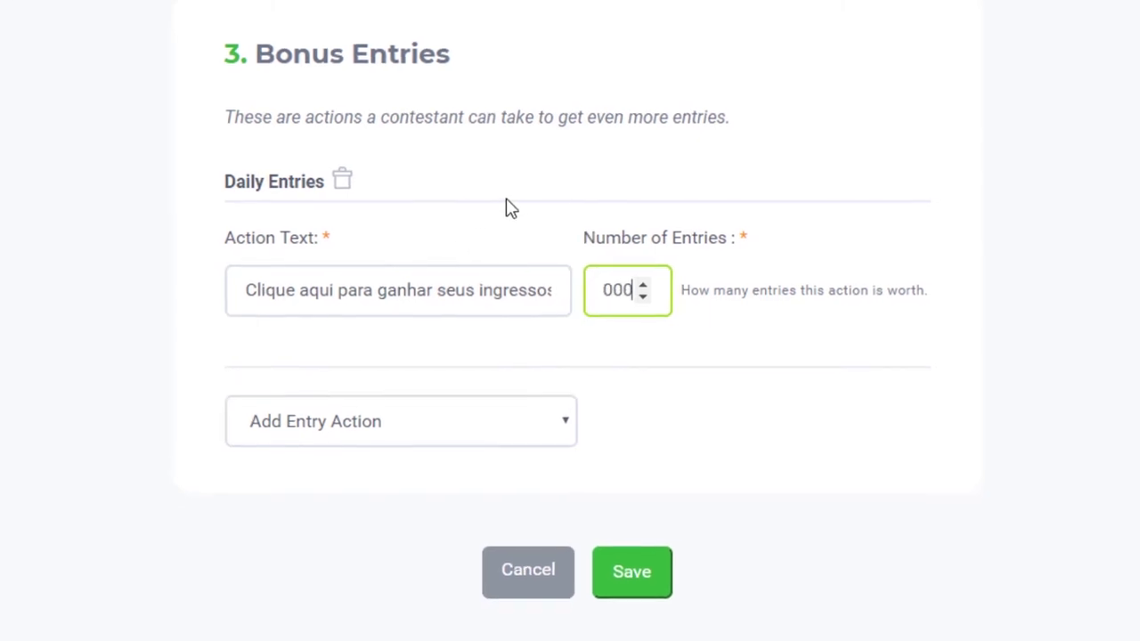
left_click(472, 425)
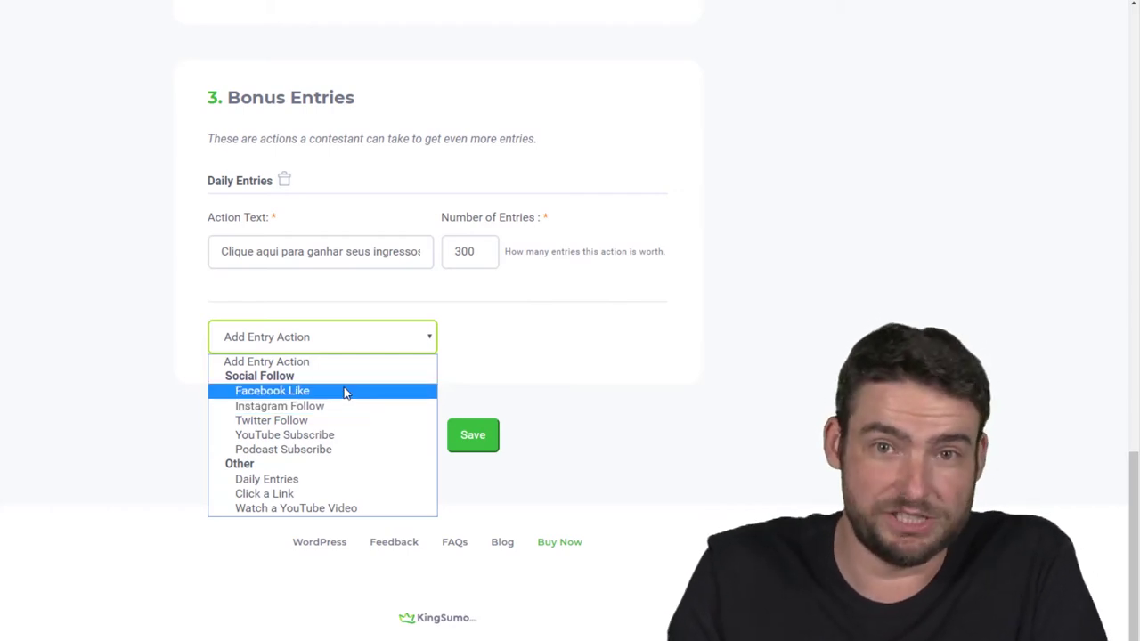
Add a Facebook Like bonus entry and set it to 500 entries
left_click(346, 393)
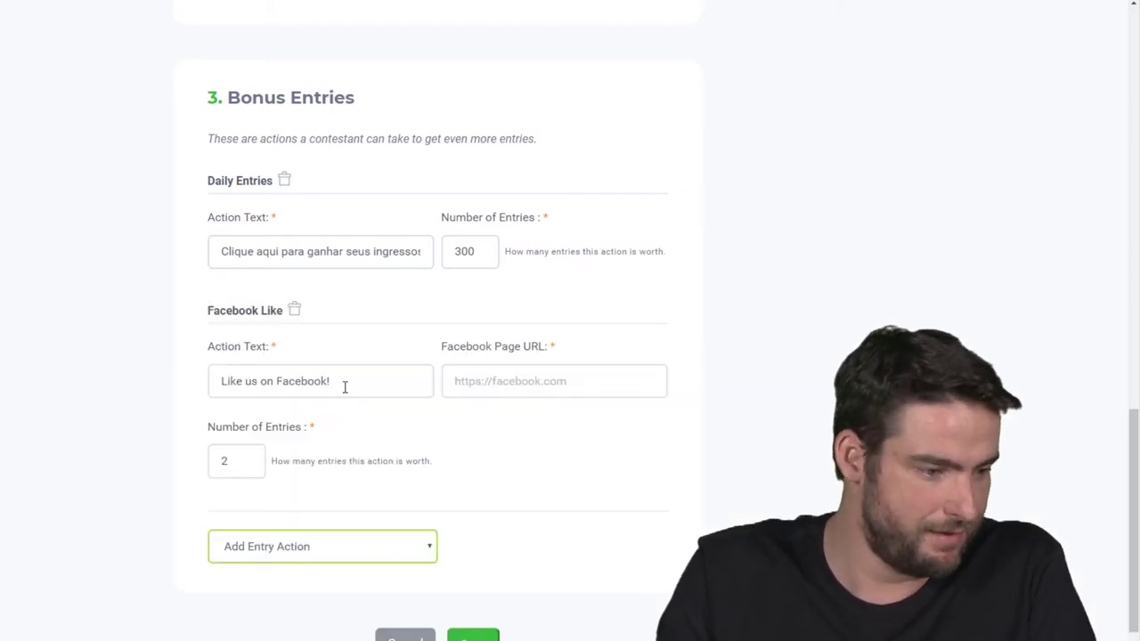
left_click(521, 383)
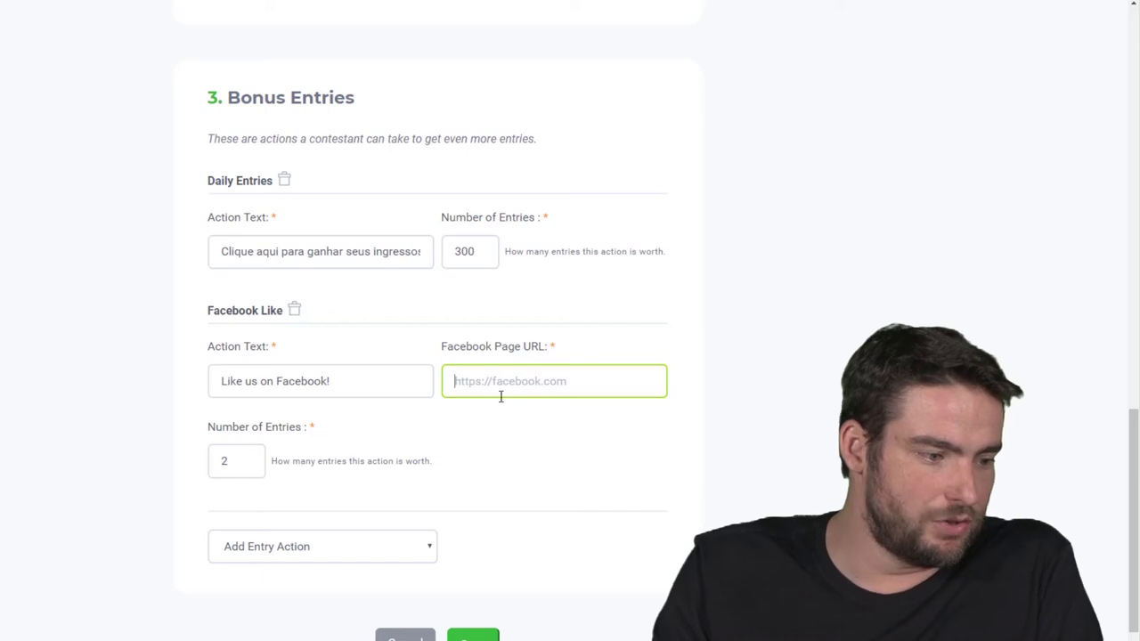
left_click(361, 379)
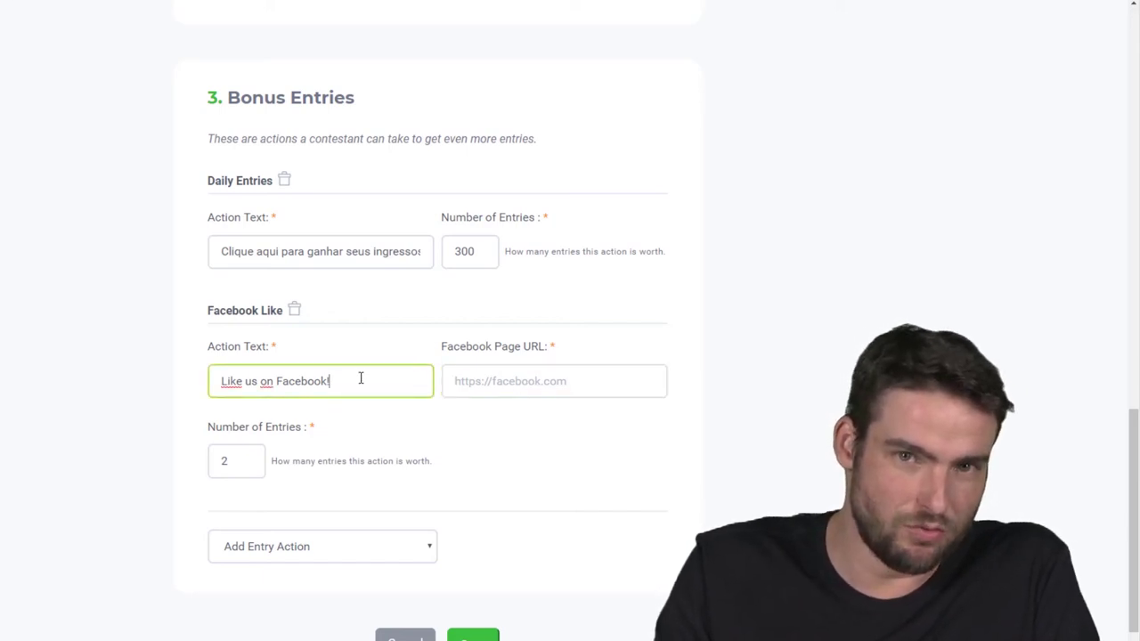
left_click(551, 383)
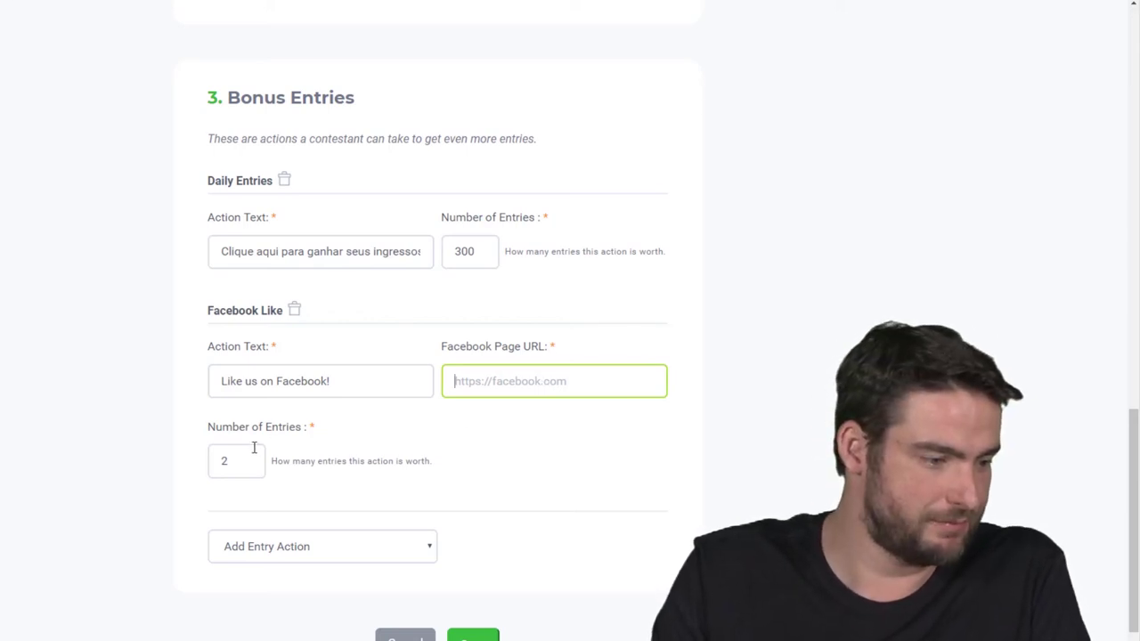
double_click(214, 460)
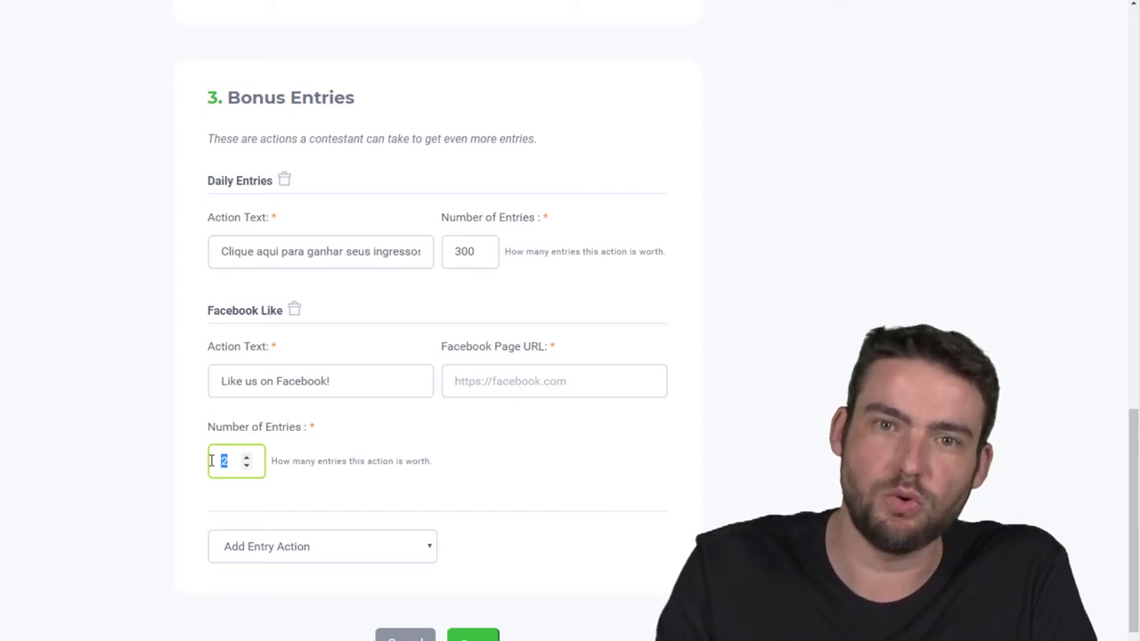
type("500")
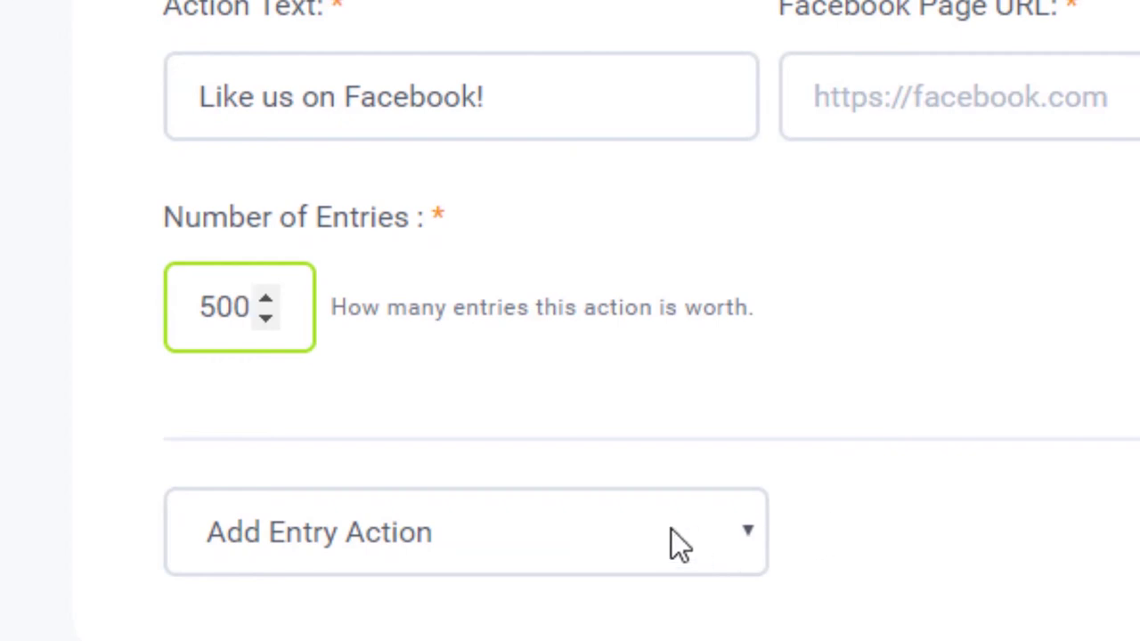
left_click(671, 529)
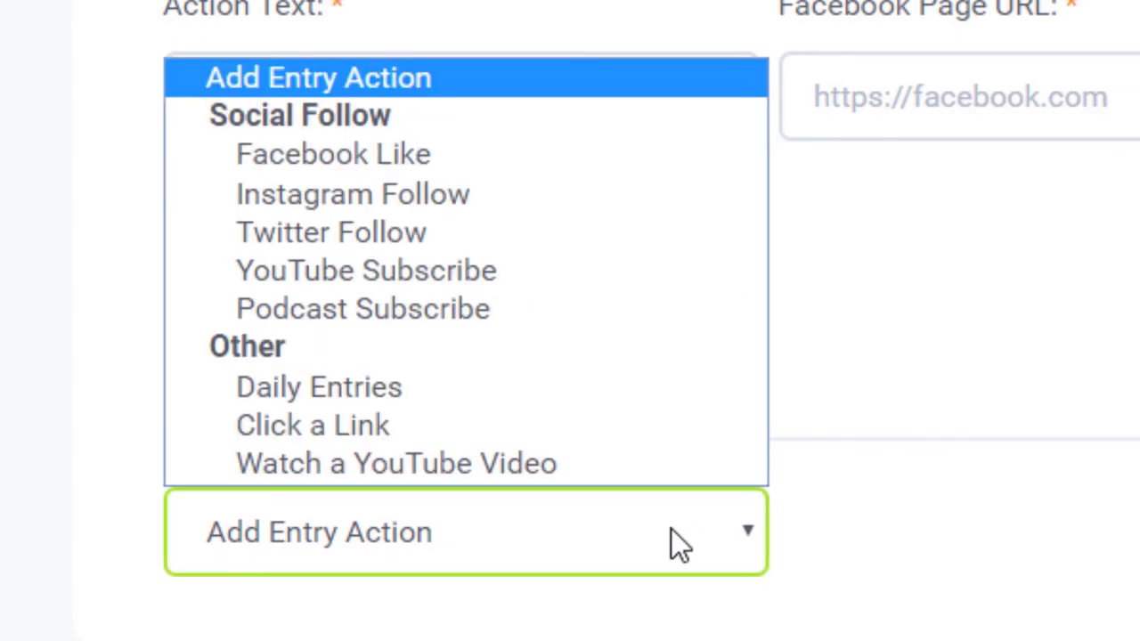
Add an Instagram Follow bonus action worth 300 entries
left_click(524, 191)
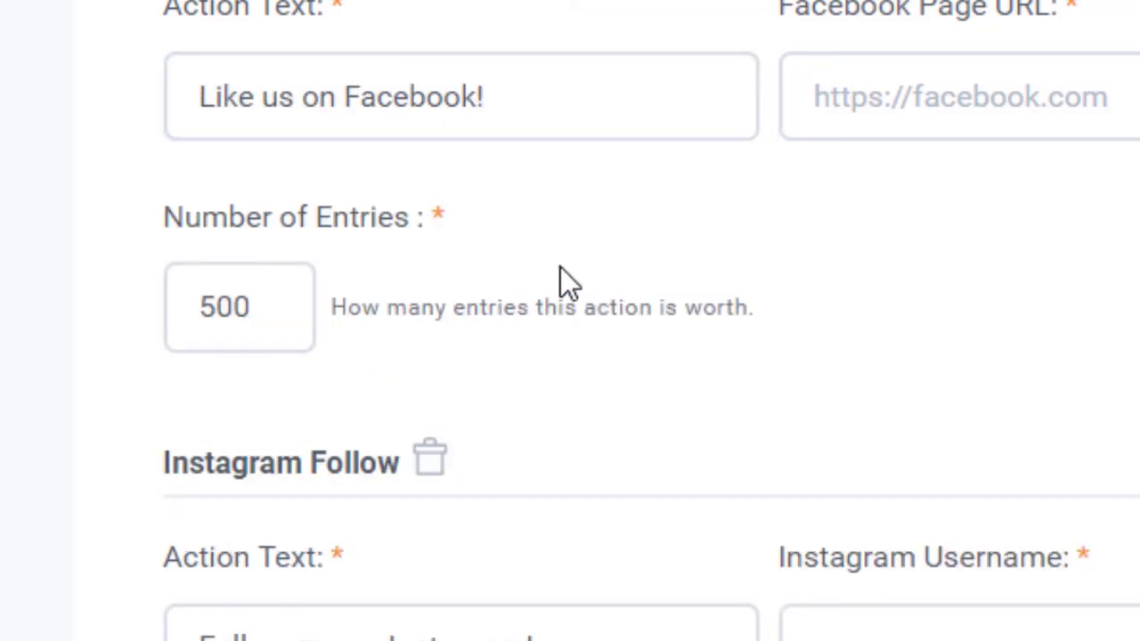
scroll(560, 280, "down", 4)
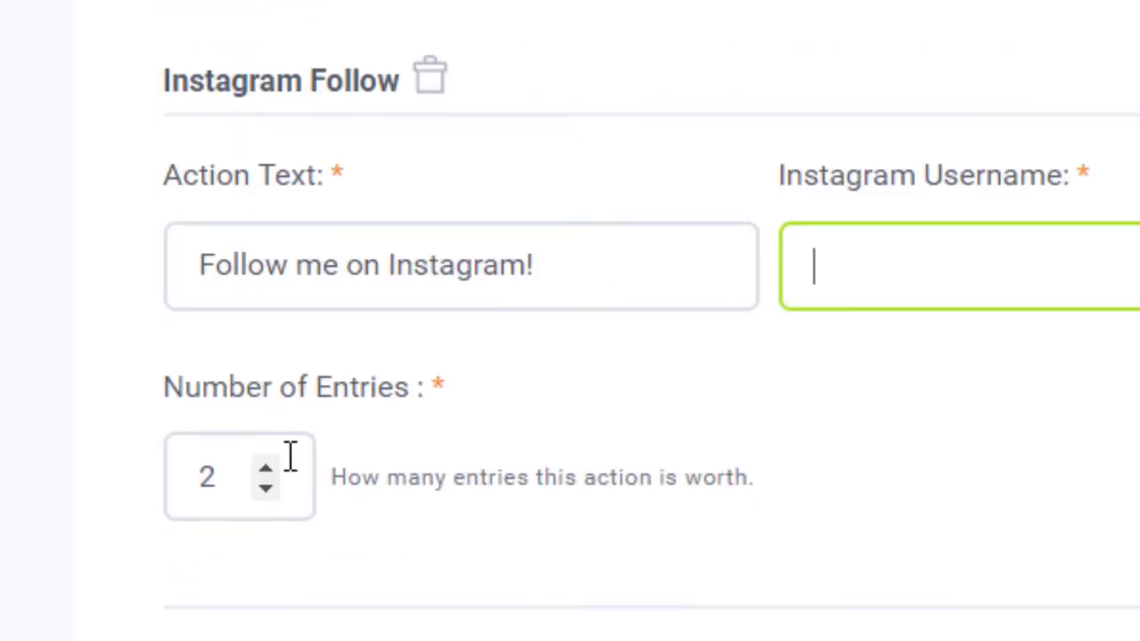
double_click(183, 479)
type("300")
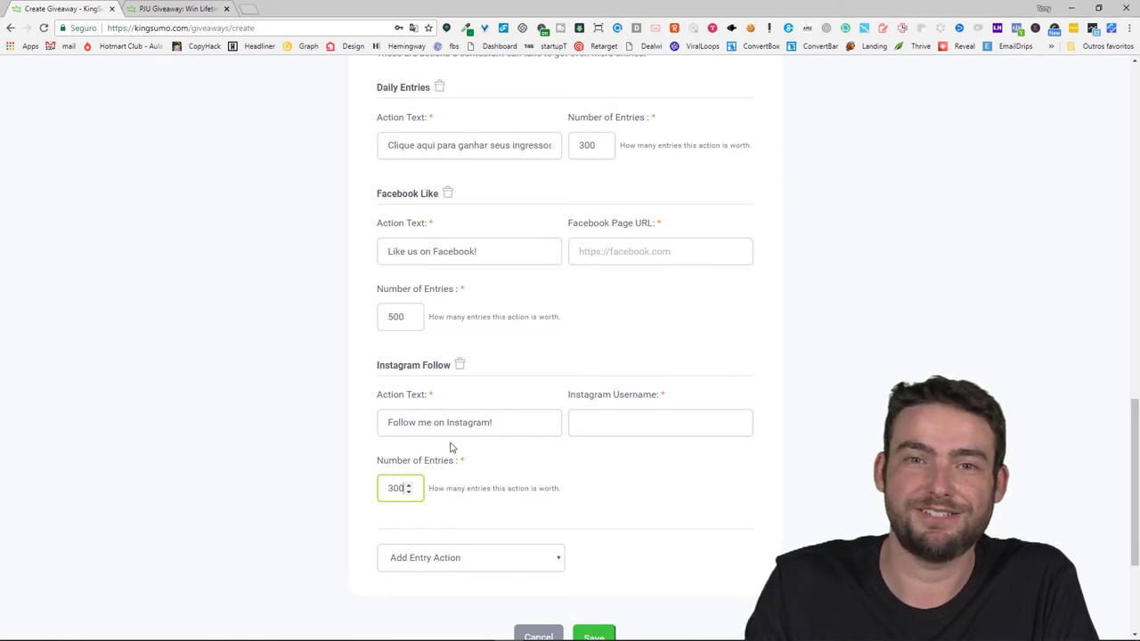
Add a Daily Entries bonus action from the entry action list
scroll(526, 481, "down", 2)
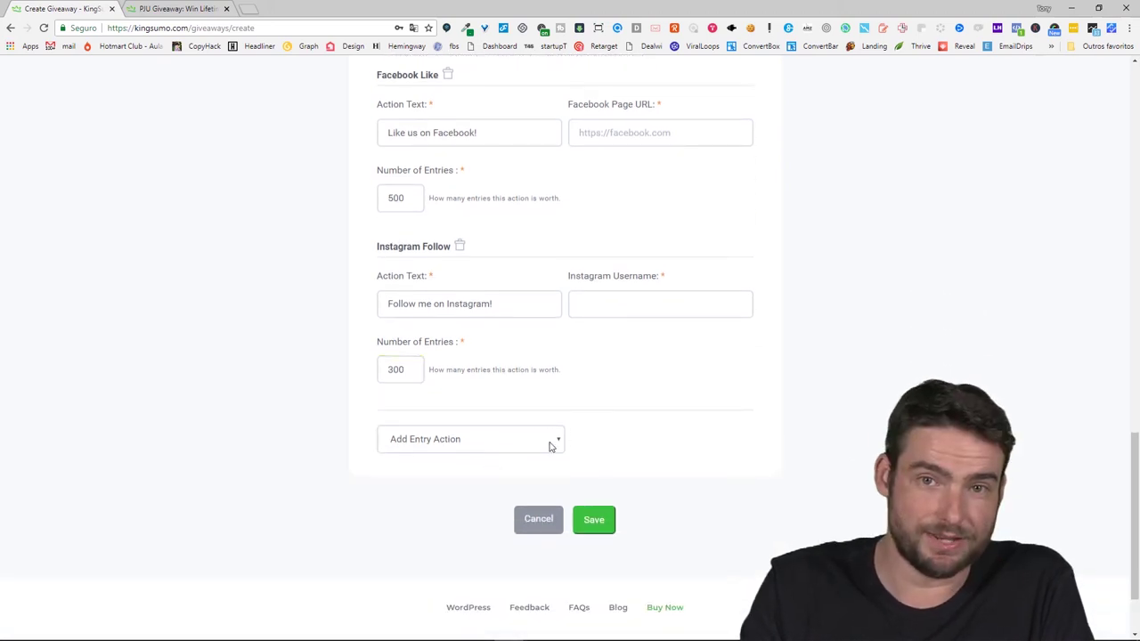
left_click(550, 447)
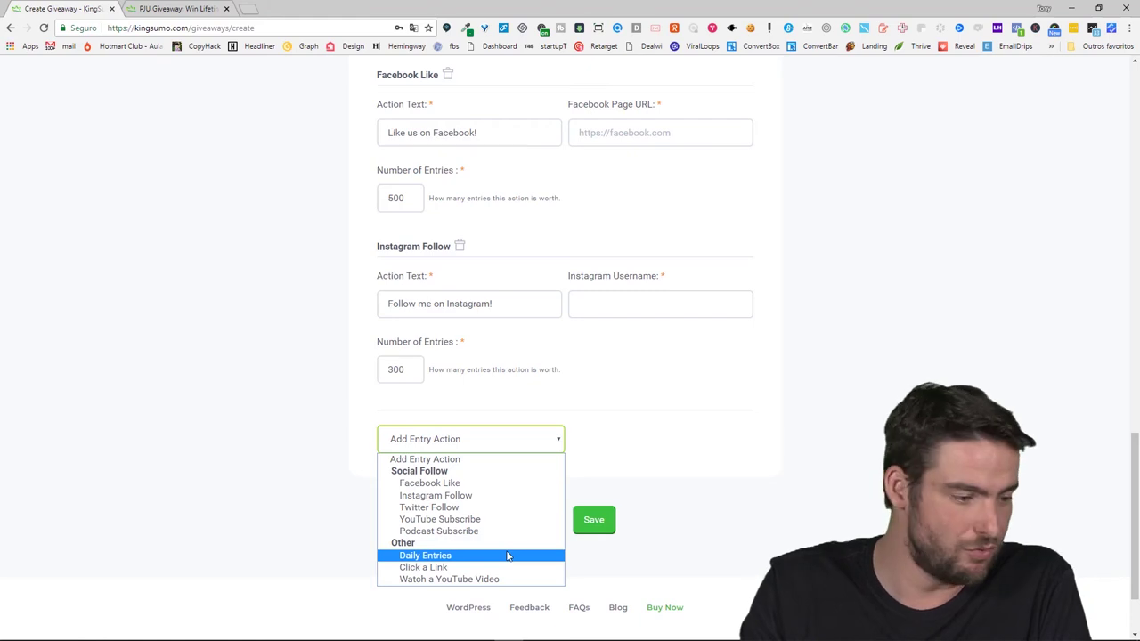
left_click(507, 557)
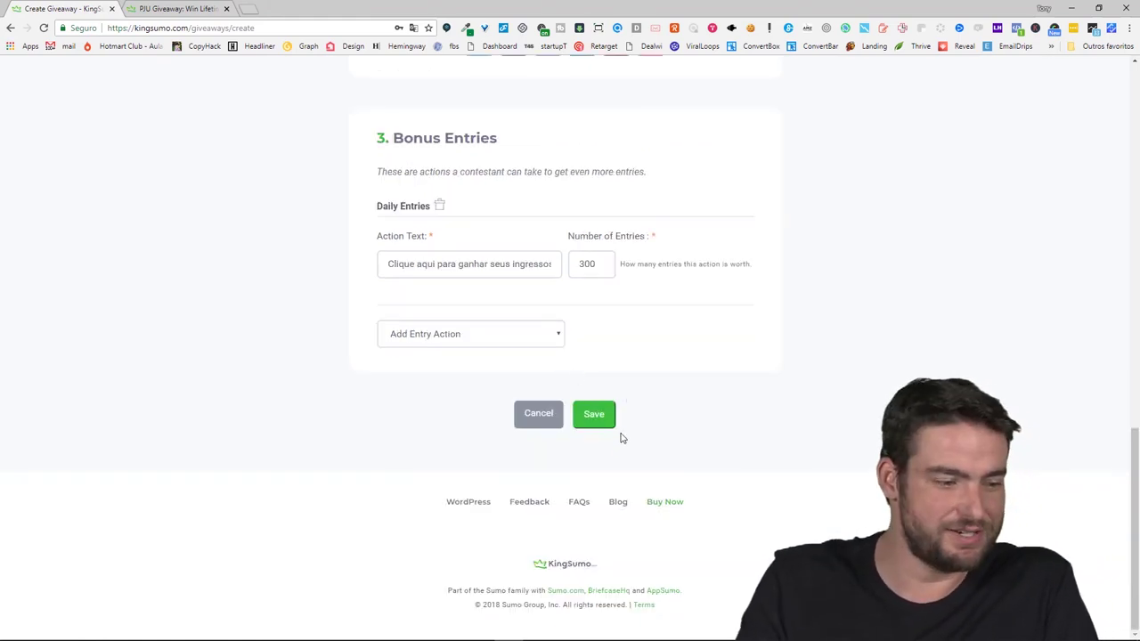
Save and publish the giveaway, then view the live Concurso Tony countdown page
left_click(589, 413)
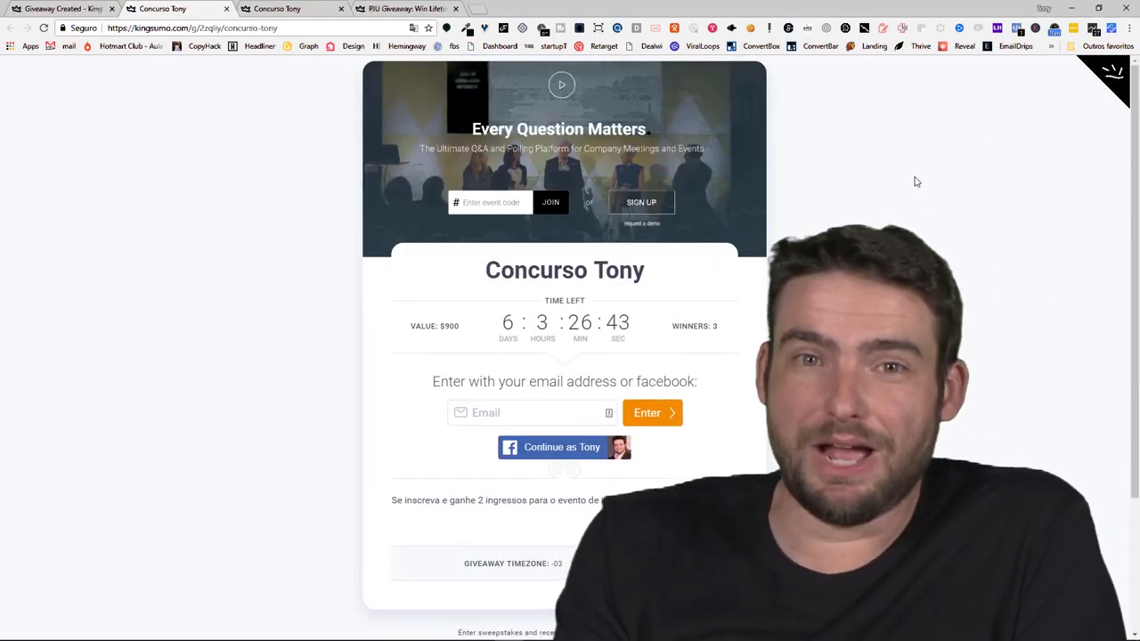
left_click(383, 9)
left_click(304, 9)
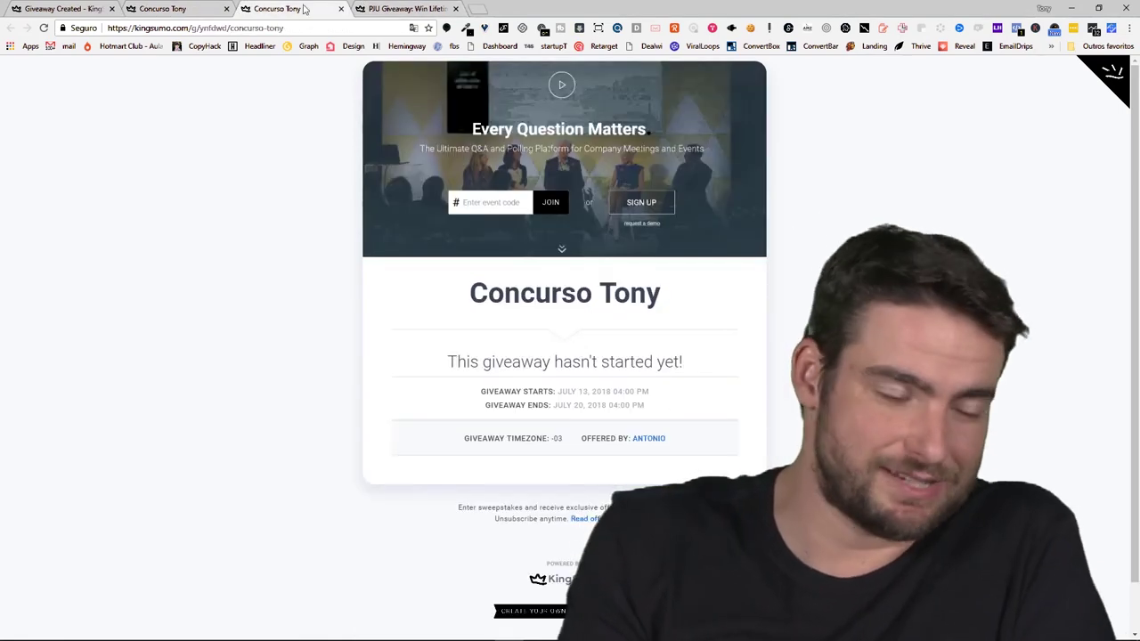
left_click(165, 7)
left_click(62, 8)
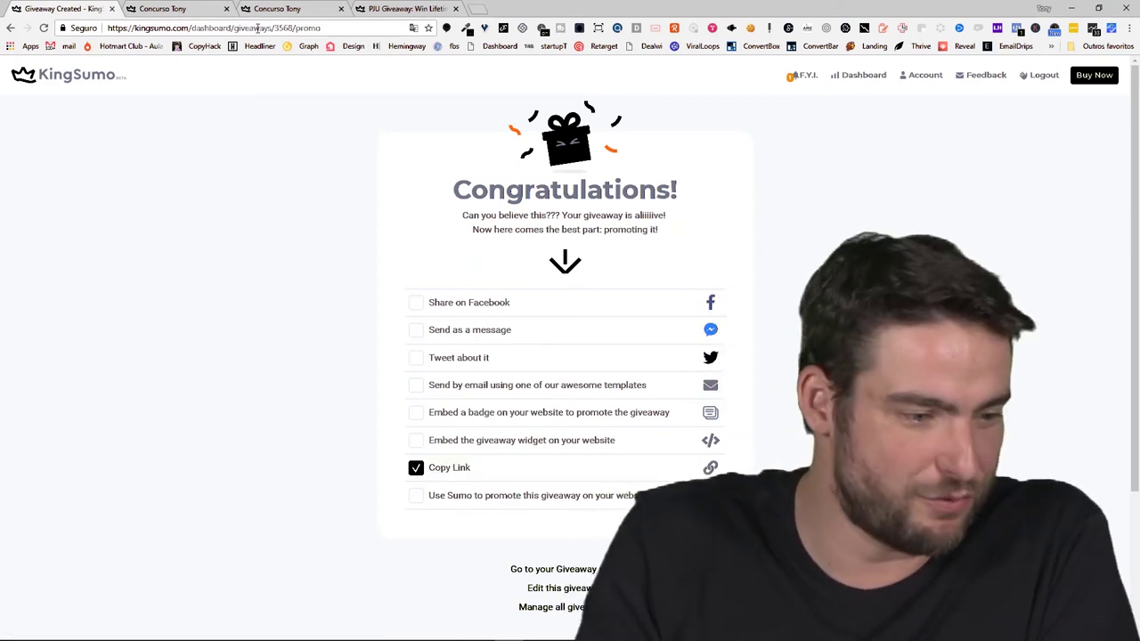
left_click(212, 8)
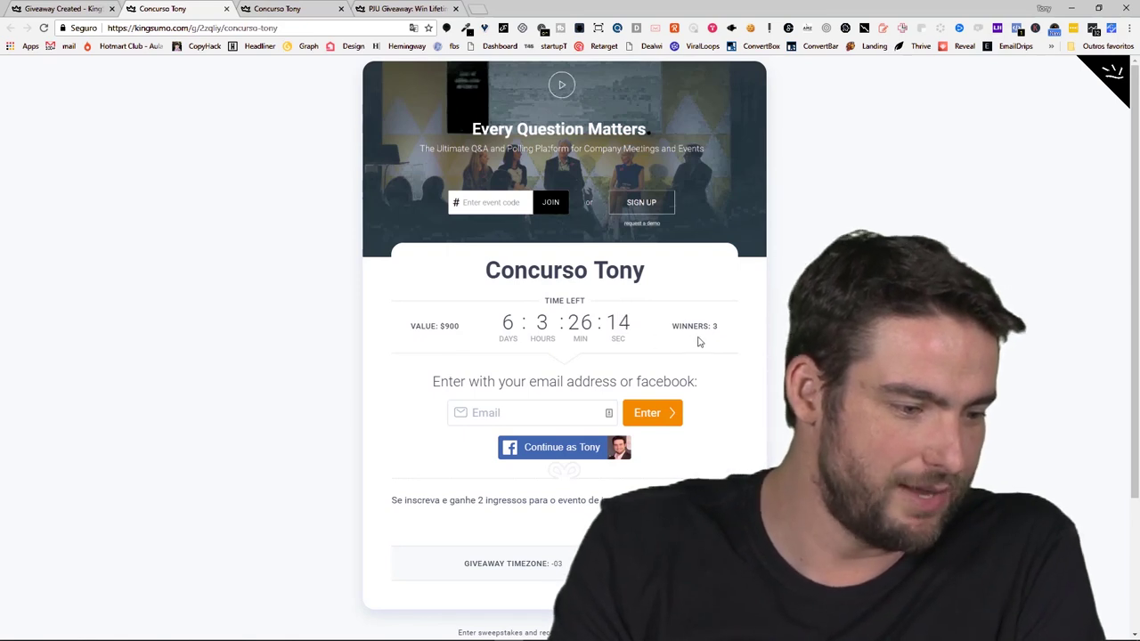
Check the email entry field on the live page, then open the Your Giveaways dashboard
left_click(553, 409)
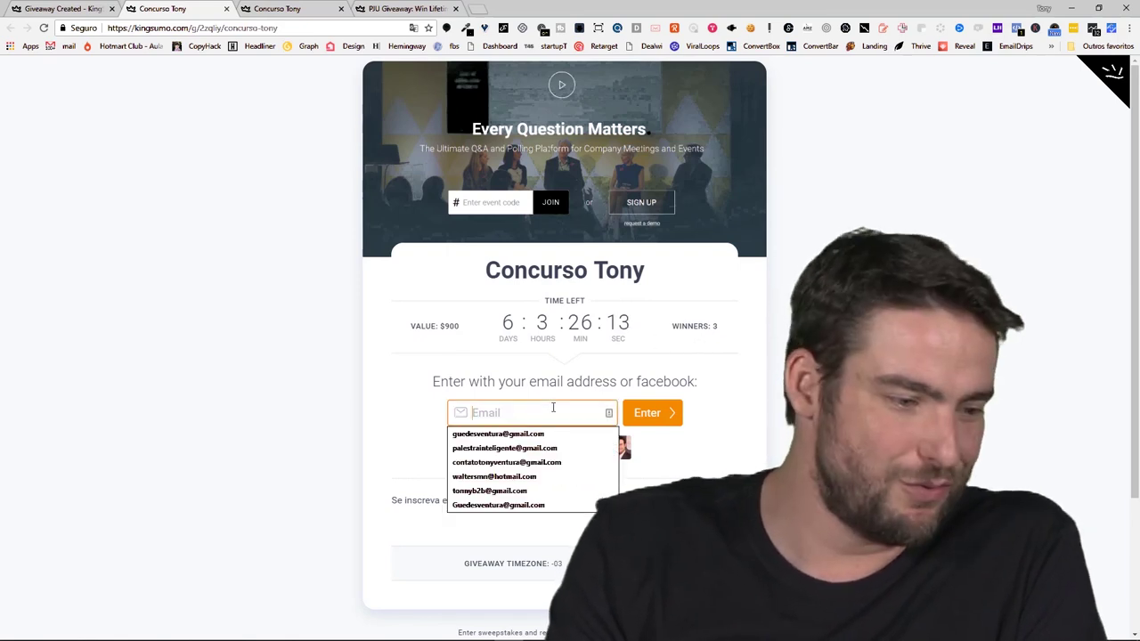
left_click(712, 402)
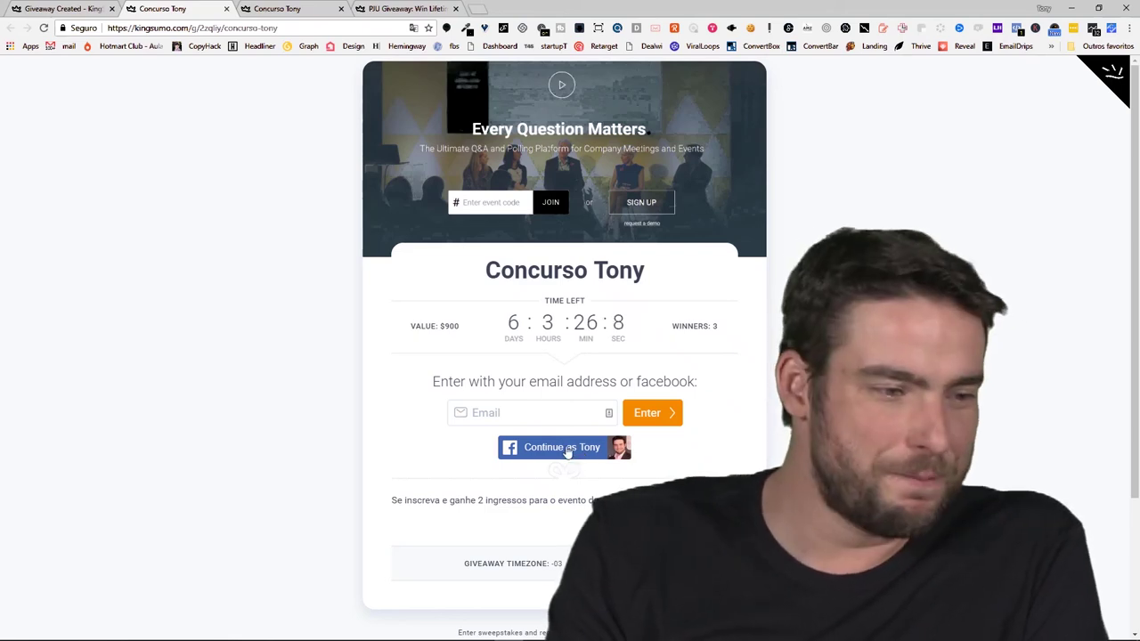
scroll(552, 459, "down", 2)
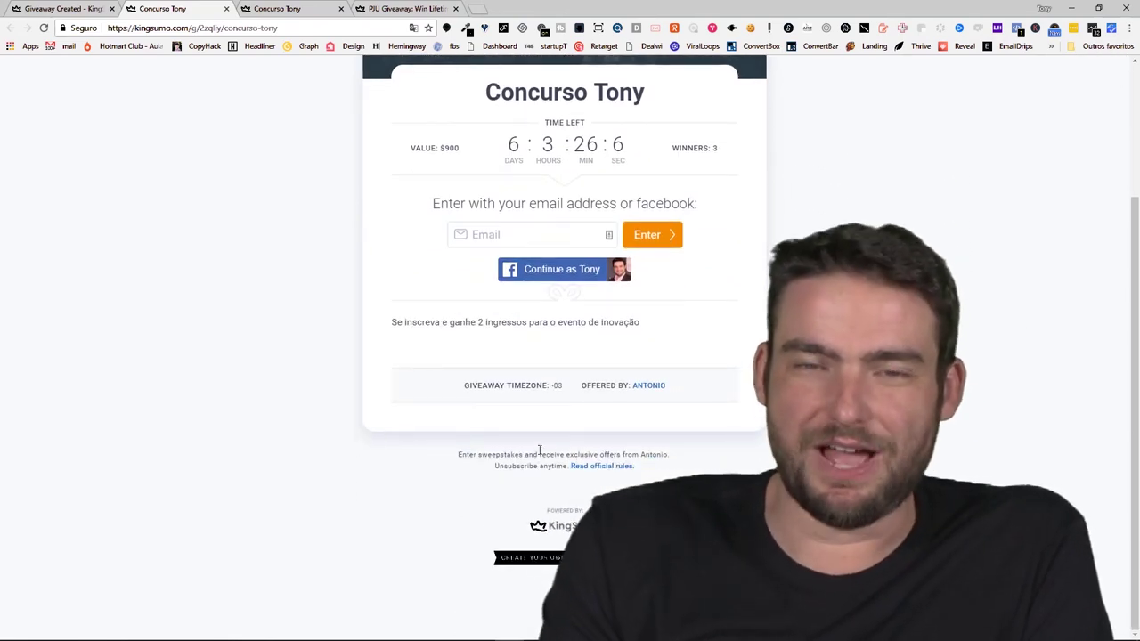
scroll(539, 455, "up", 2)
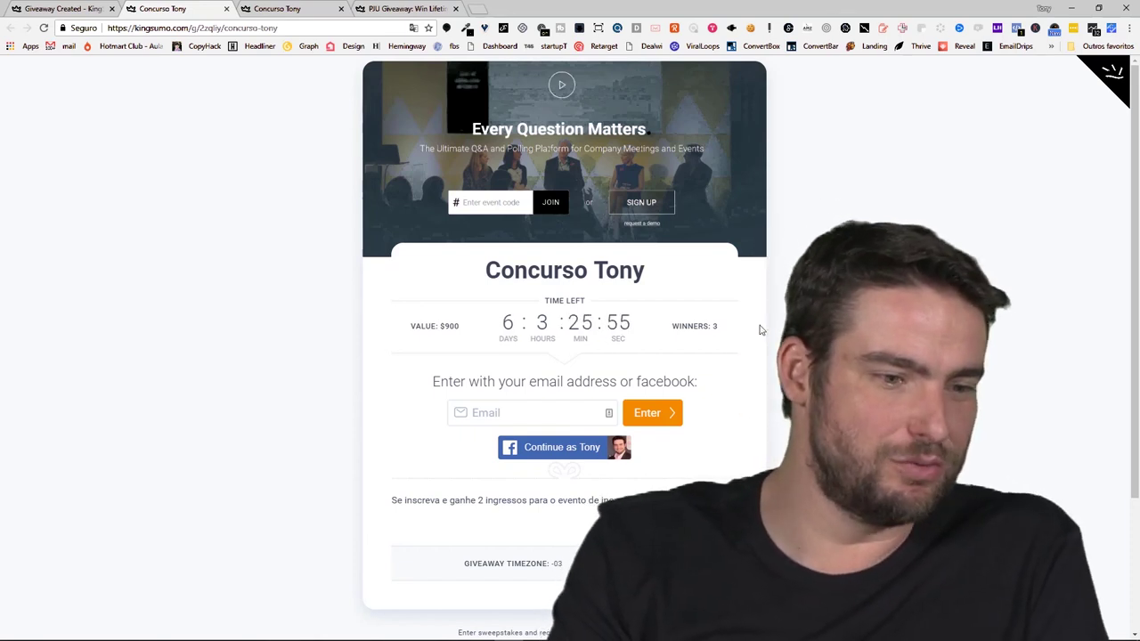
key("ctrl+shift+Tab")
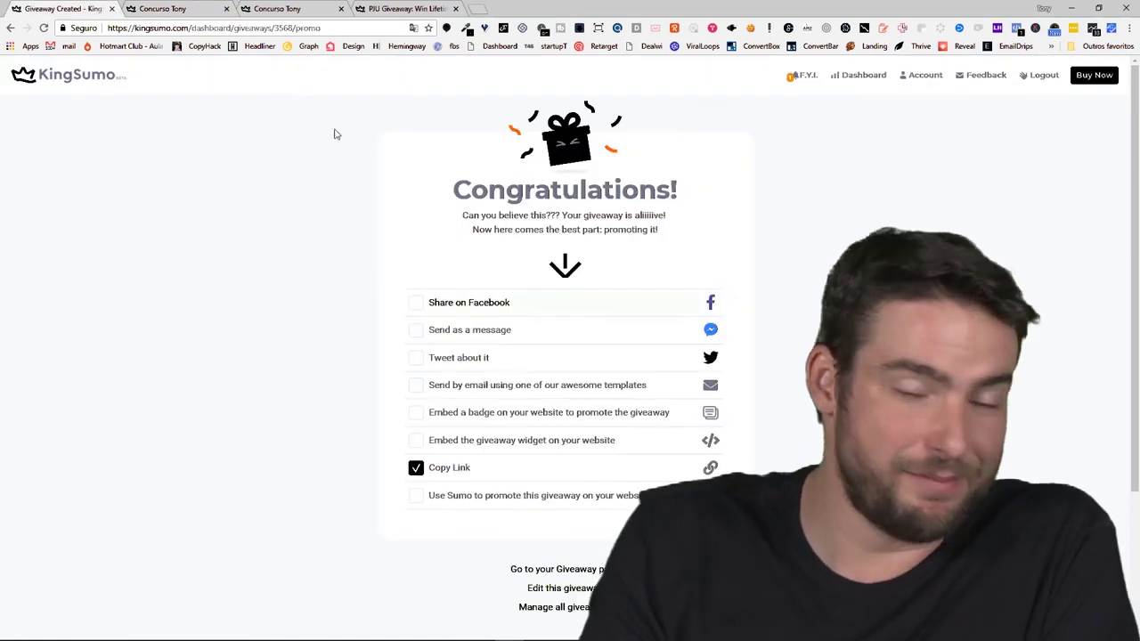
left_click(82, 73)
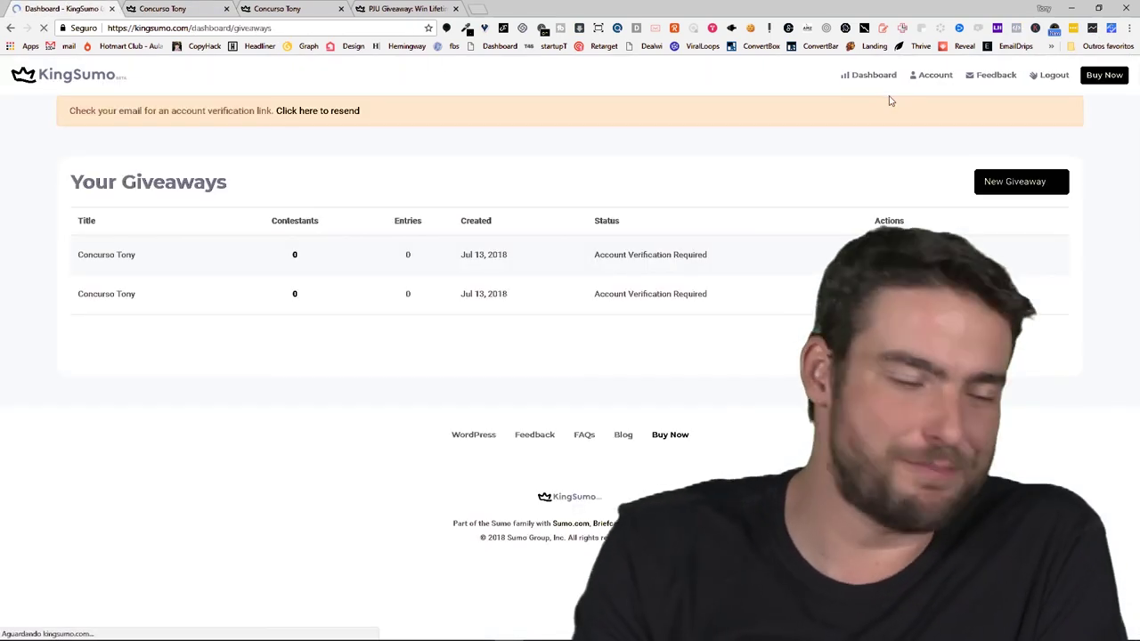